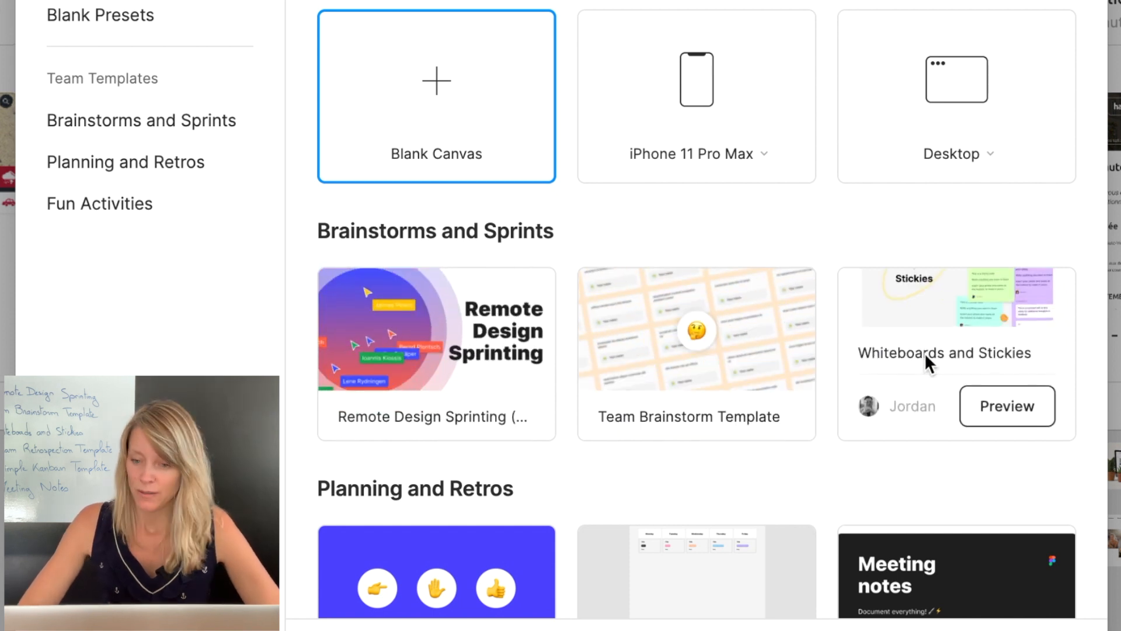
Step: Browse the Planning and Retros and Fun Activities template sections
scroll(926, 355, down, 5)
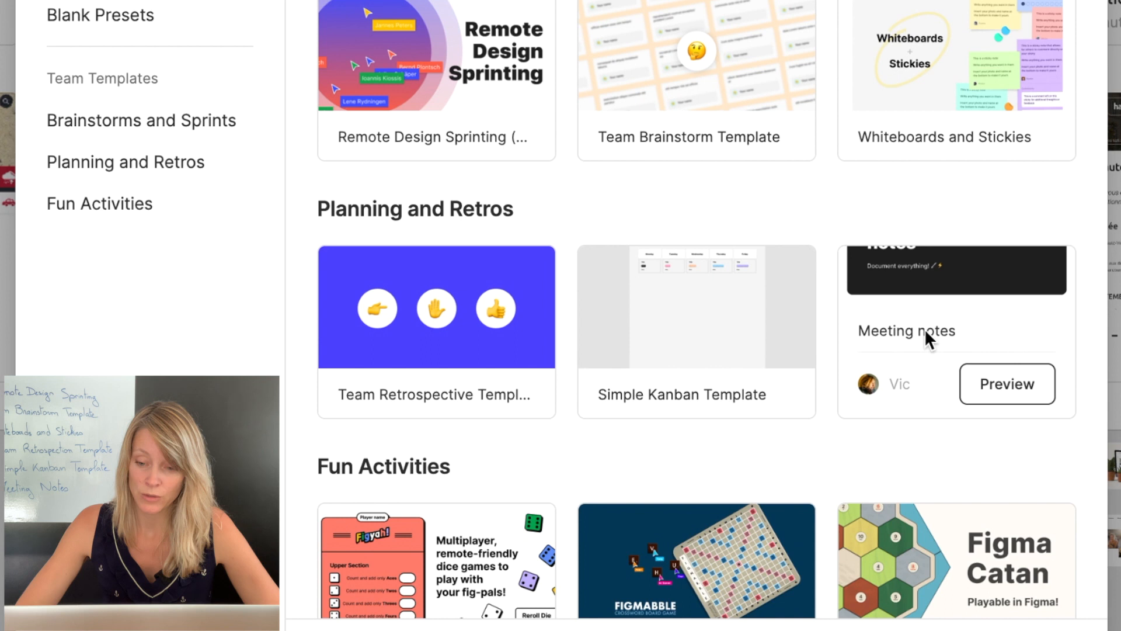
scroll(924, 328, down, 2)
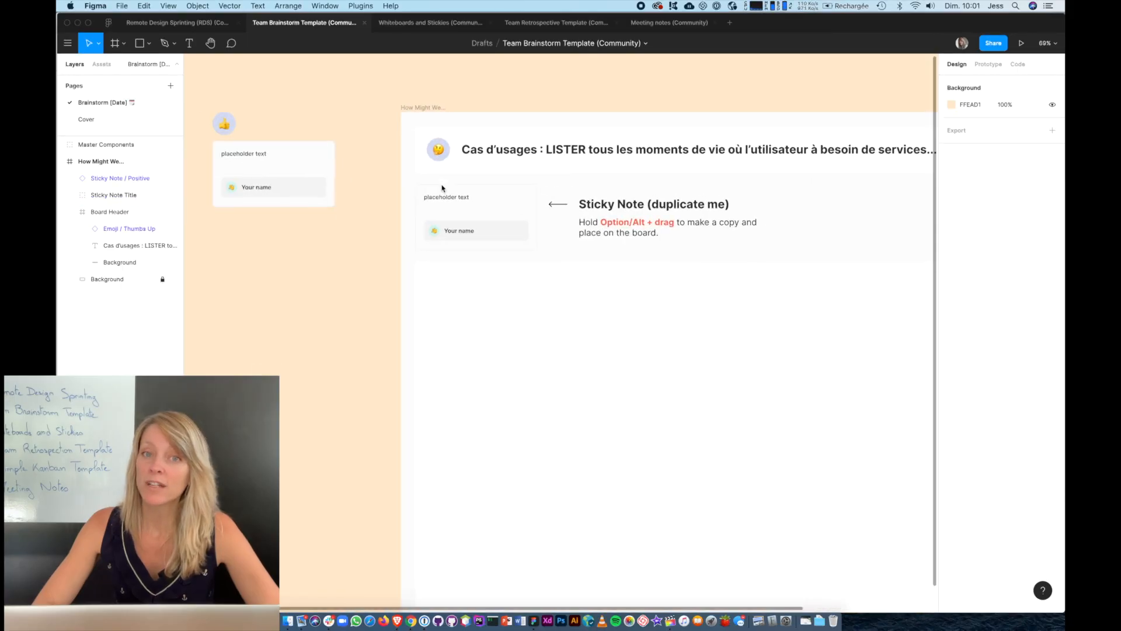
Step: Duplicate the template sticky note to place a row of three copies on the board
scroll(409, 164, right, 6)
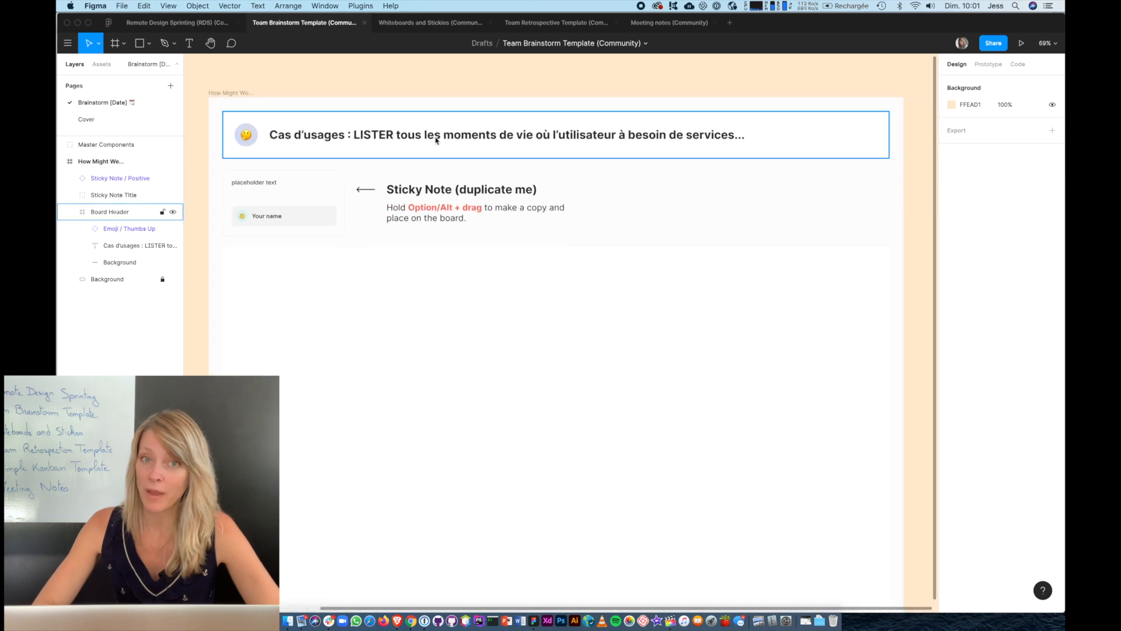
click(300, 175)
drag(300, 175, 322, 284)
drag(323, 283, 591, 287)
Step: Label the three copied notes "Trouver une école", "École respectant les lois naturels de l'enfant" and "Acquérir : confiance en soi"
double_click(286, 290)
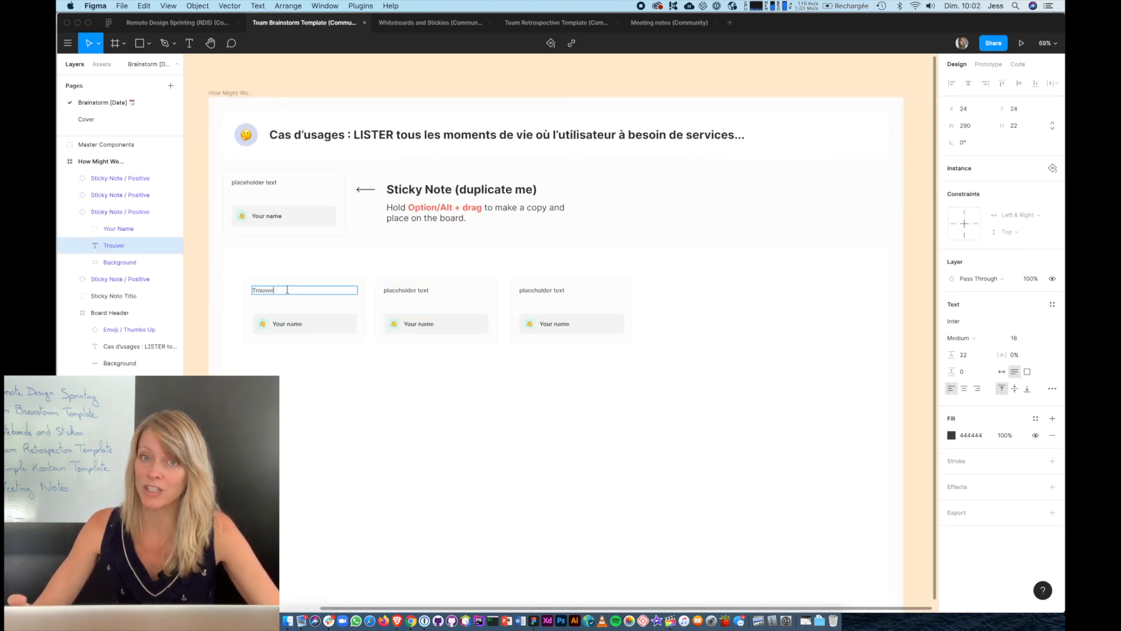
text(Trouver une école)
double_click(406, 291)
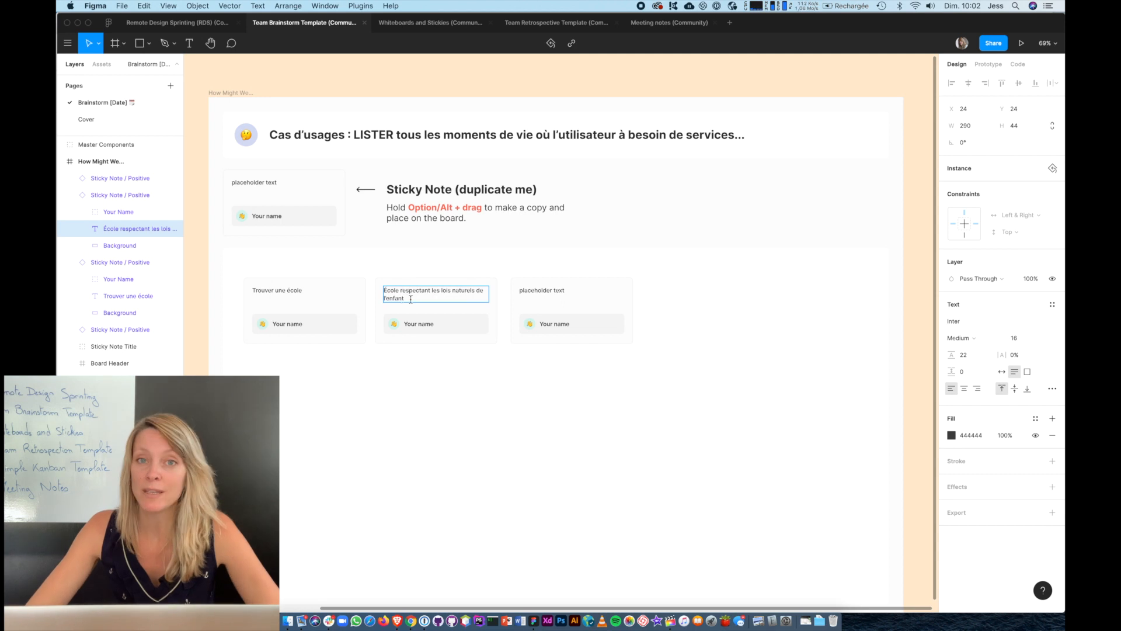
double_click(547, 290)
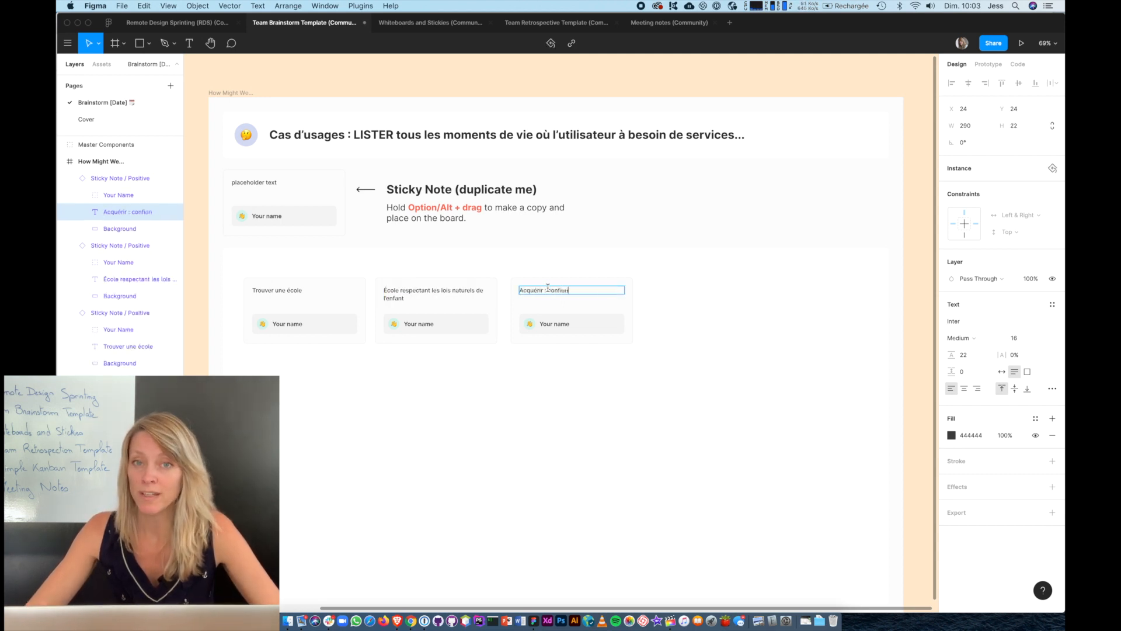
click(511, 280)
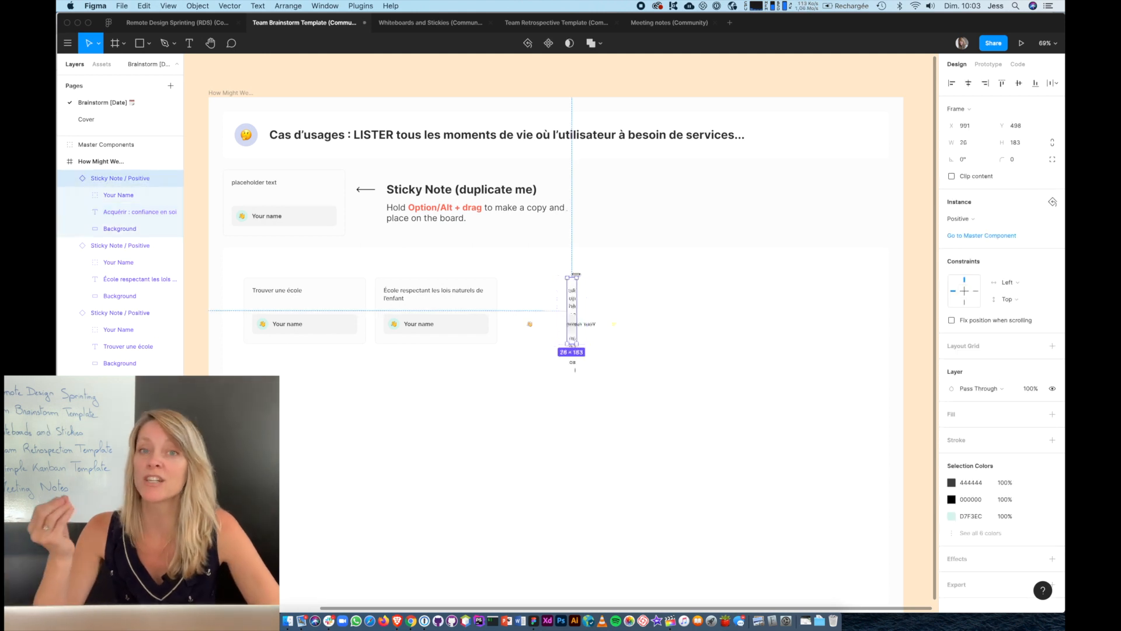
key(super+z)
Step: Add a fourth copy of the template sticky note at the end of the row and label it "Aimer apprendre"
click(280, 193)
drag(280, 193, 707, 300)
double_click(689, 290)
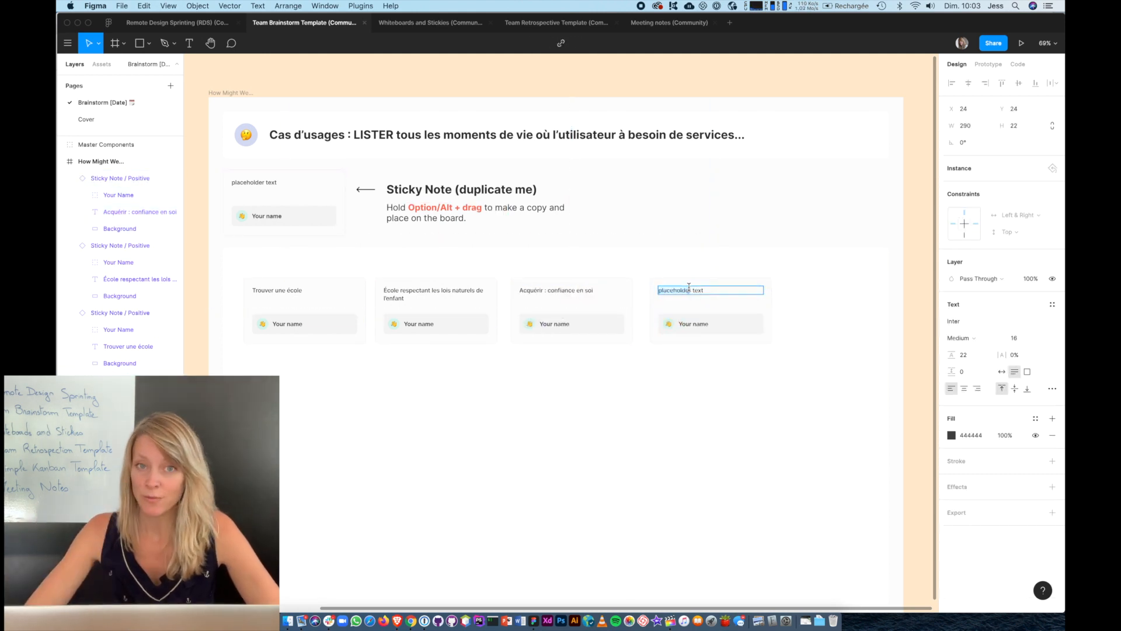
Step: Stack the "École respectant…" and "Acquérir" notes under the first note, with "Aimer apprendre" and a duplicate of it beside "Acquérir"
click(432, 292)
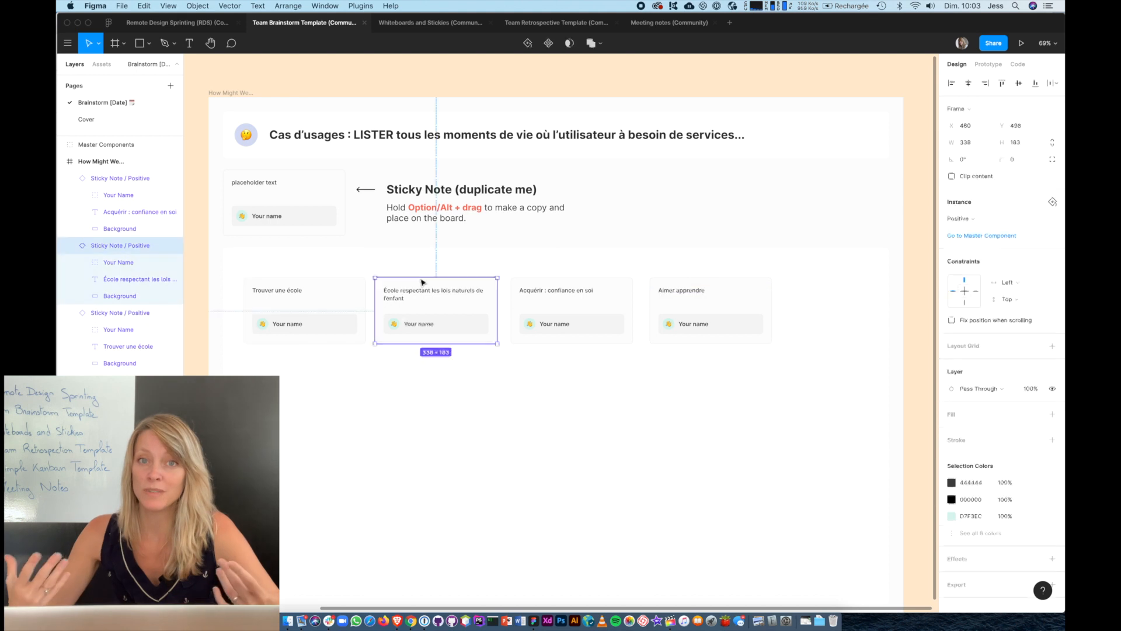
drag(432, 292, 304, 374)
drag(554, 292, 289, 464)
drag(724, 292, 408, 458)
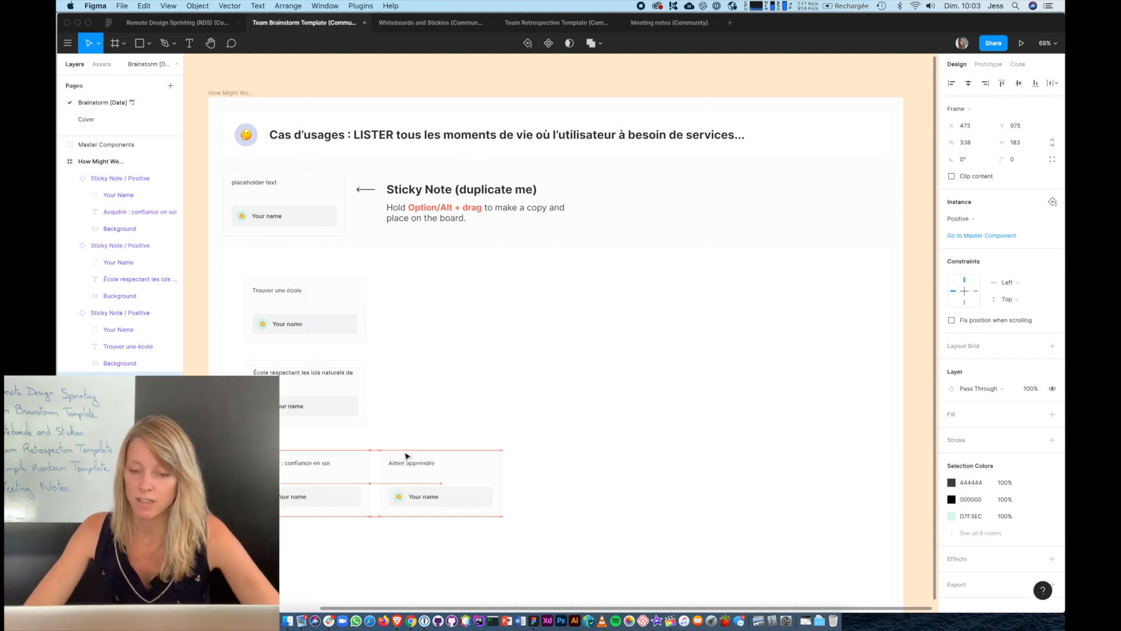
scroll(525, 323, down, 5)
drag(526, 323, 569, 337)
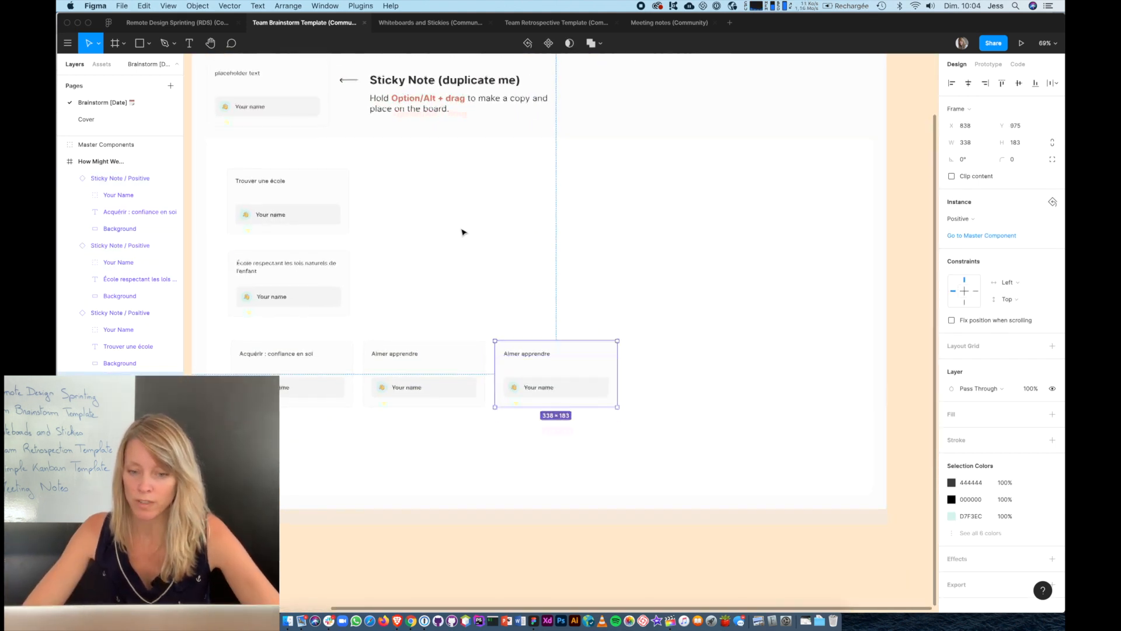
Step: Set the name on the "Trouver une école" note to "Votre nom" and duplicate the note beside it as "Proche maison"
scroll(461, 230, up, 3)
double_click(283, 313)
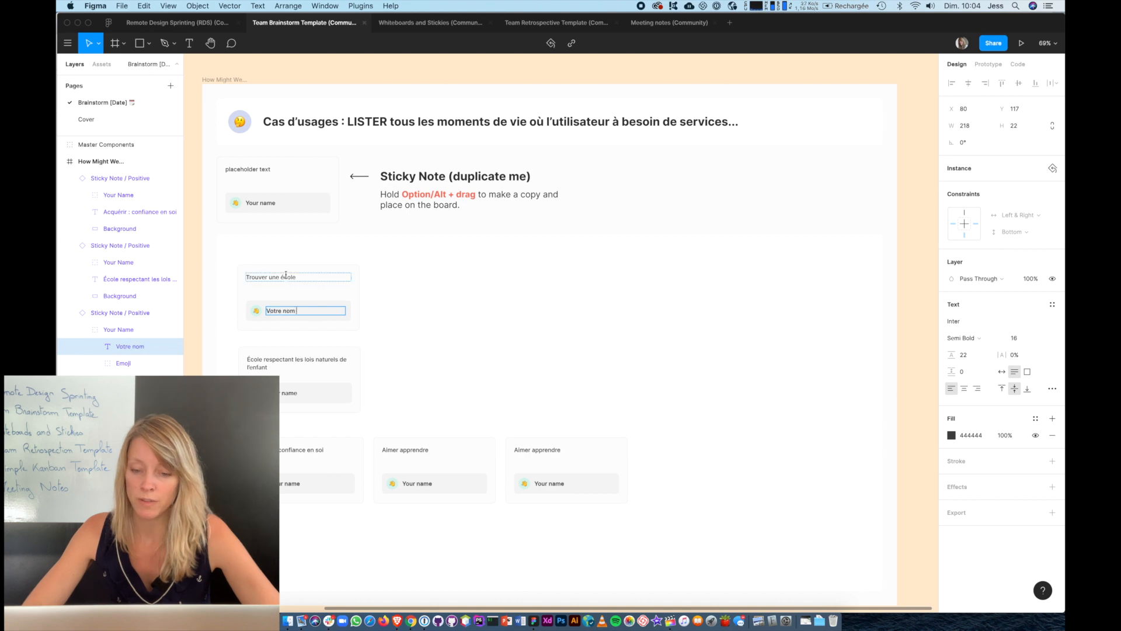
drag(242, 276, 392, 277)
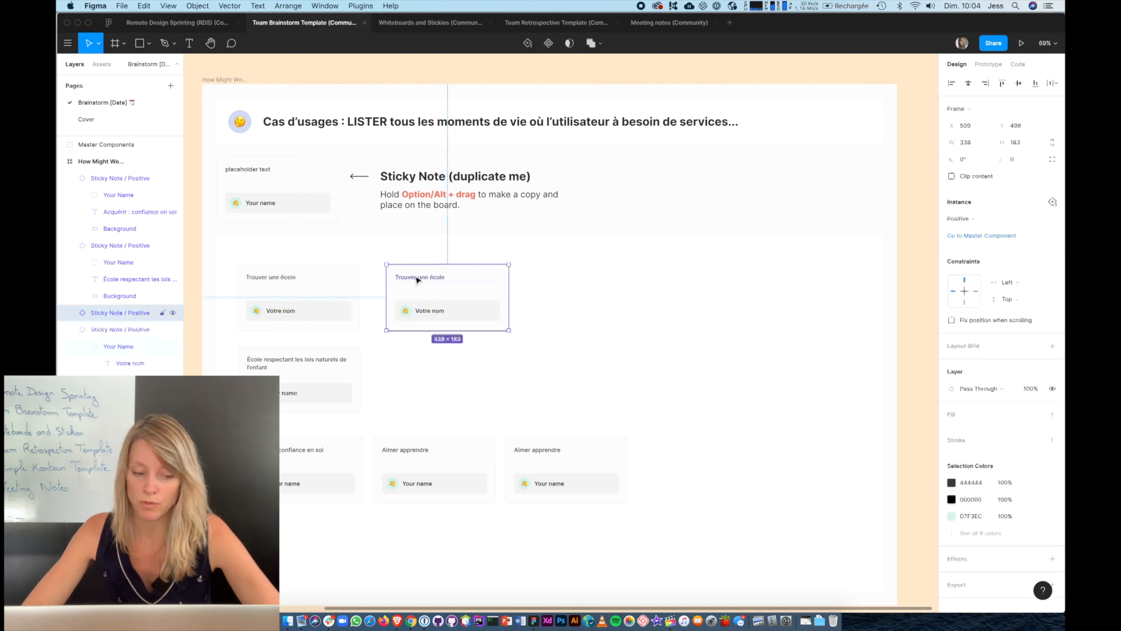
double_click(414, 277)
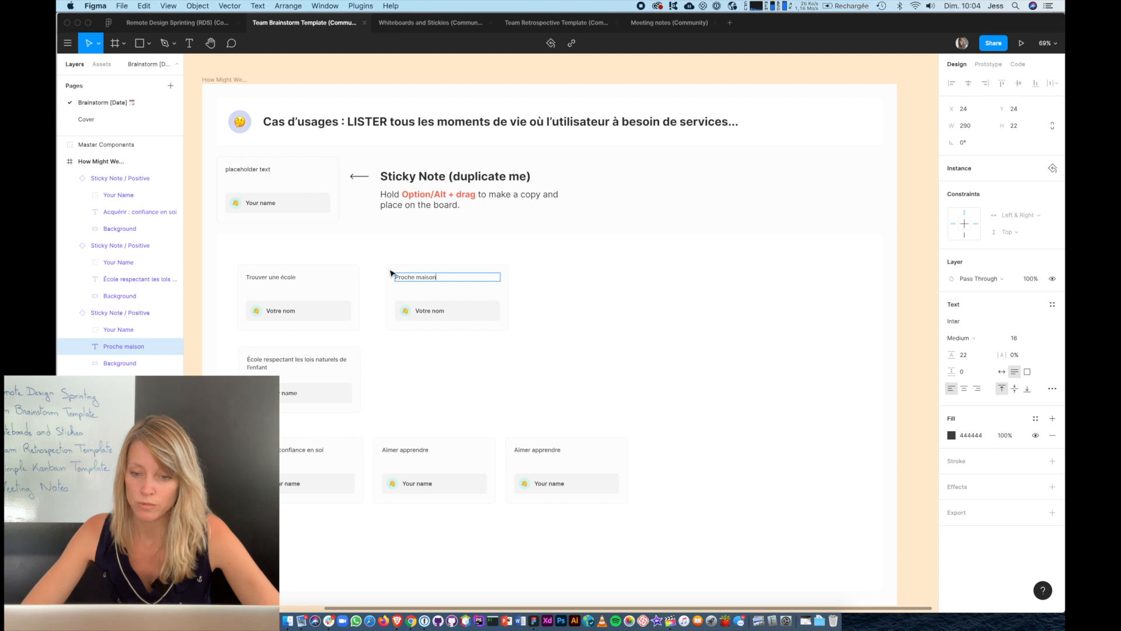
Step: Duplicate the "Proche maison" note to its right and label the copy "Bilingue"
click(395, 266)
drag(395, 266, 527, 265)
double_click(549, 278)
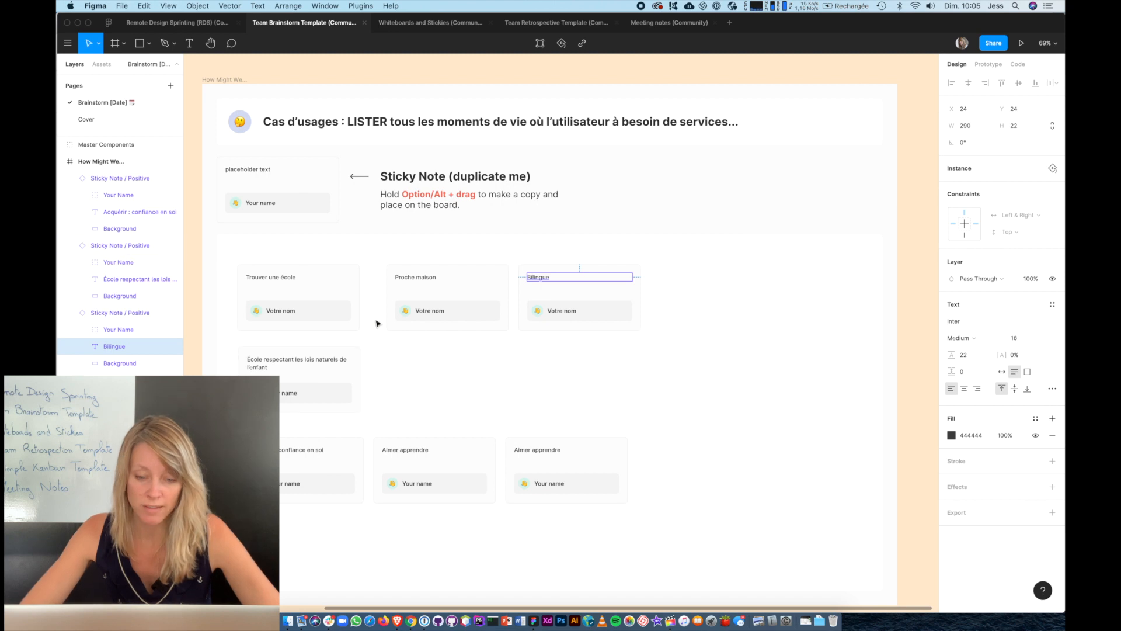
Step: Move the "Proche maison" and "Bilingue" notes down into the second row, beside the "École respectant…" note
drag(392, 276, 379, 361)
drag(570, 275, 561, 359)
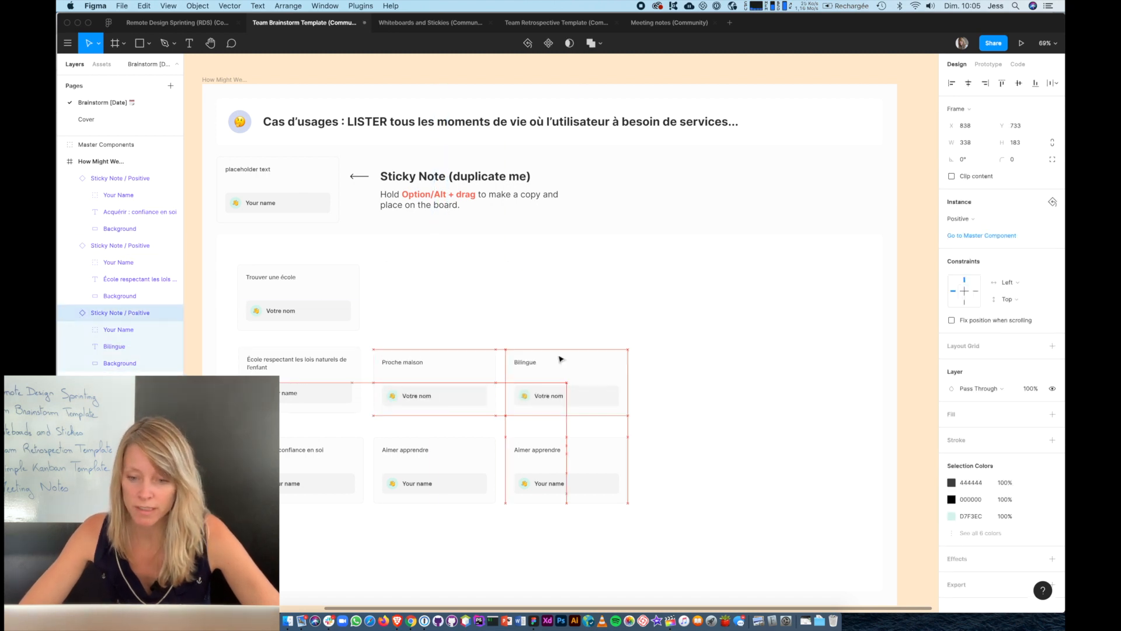
click(497, 241)
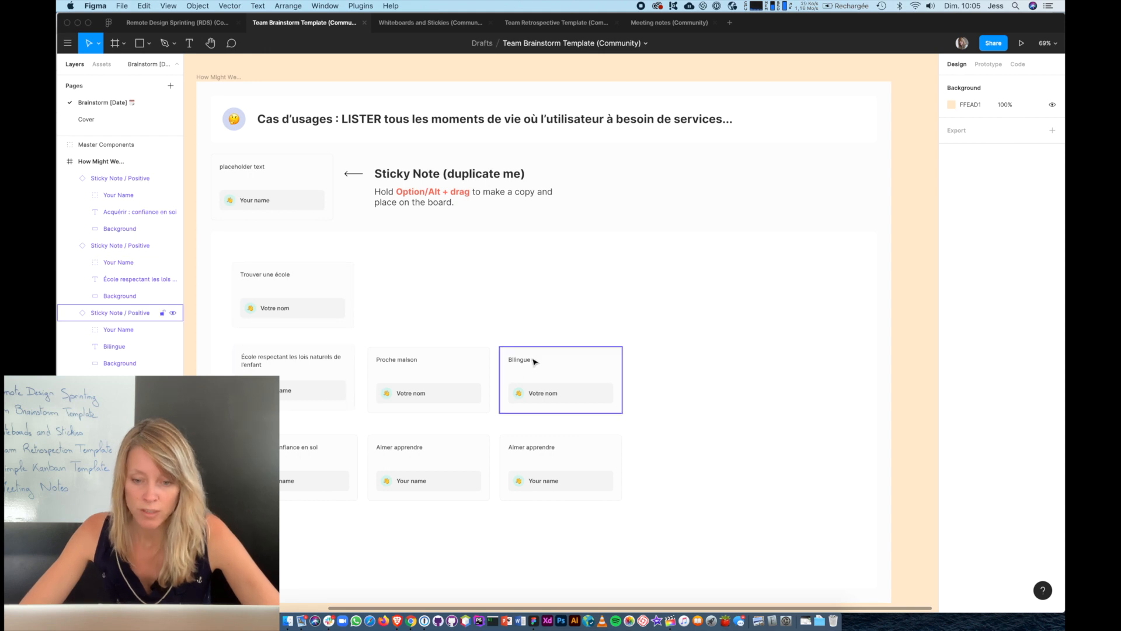
Step: Move both "Aimer apprendre" notes into a fourth row under "Acquérir", and shift the "Proche maison" and "École respectant…" notes upward
scroll(464, 279, down, 3)
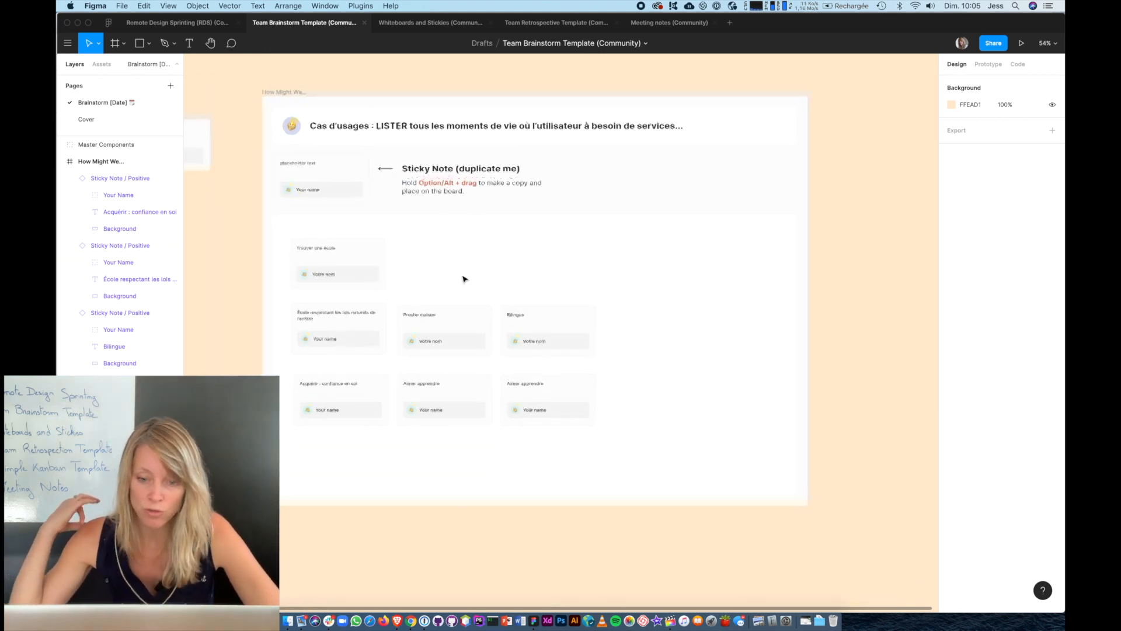
scroll(441, 453, up, 4)
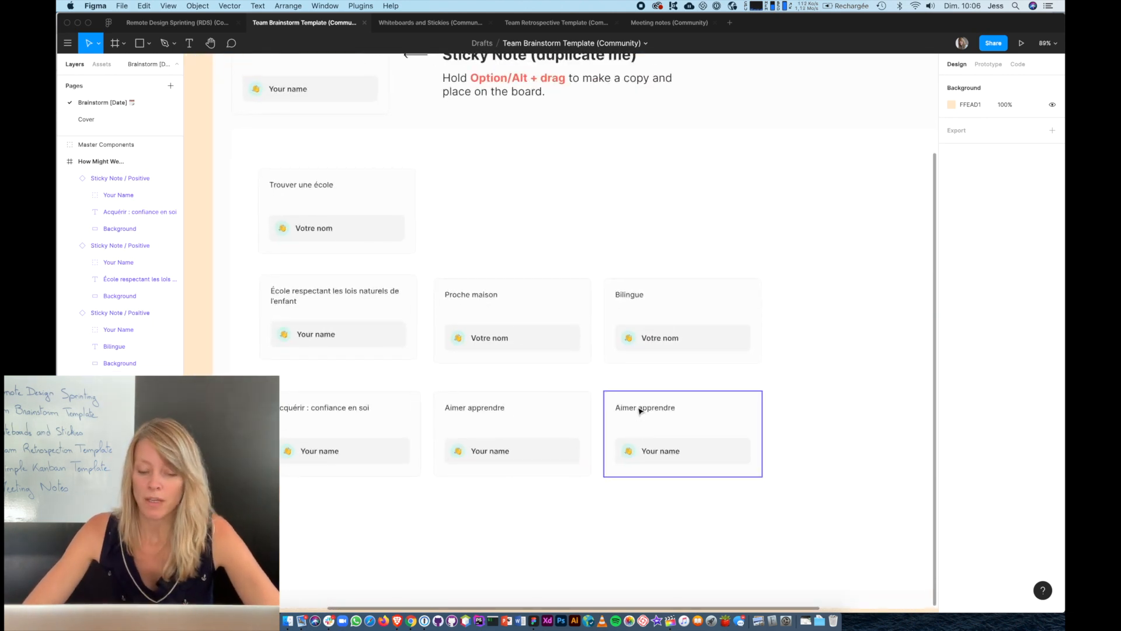
scroll(640, 411, down, 5)
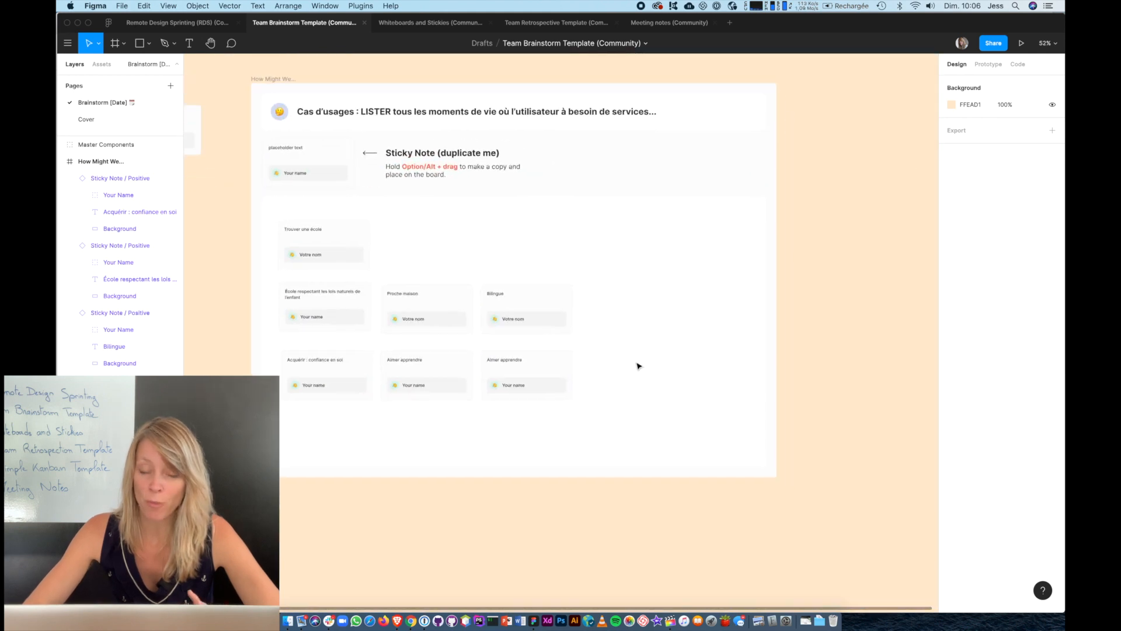
drag(448, 357, 350, 407)
drag(569, 362, 463, 413)
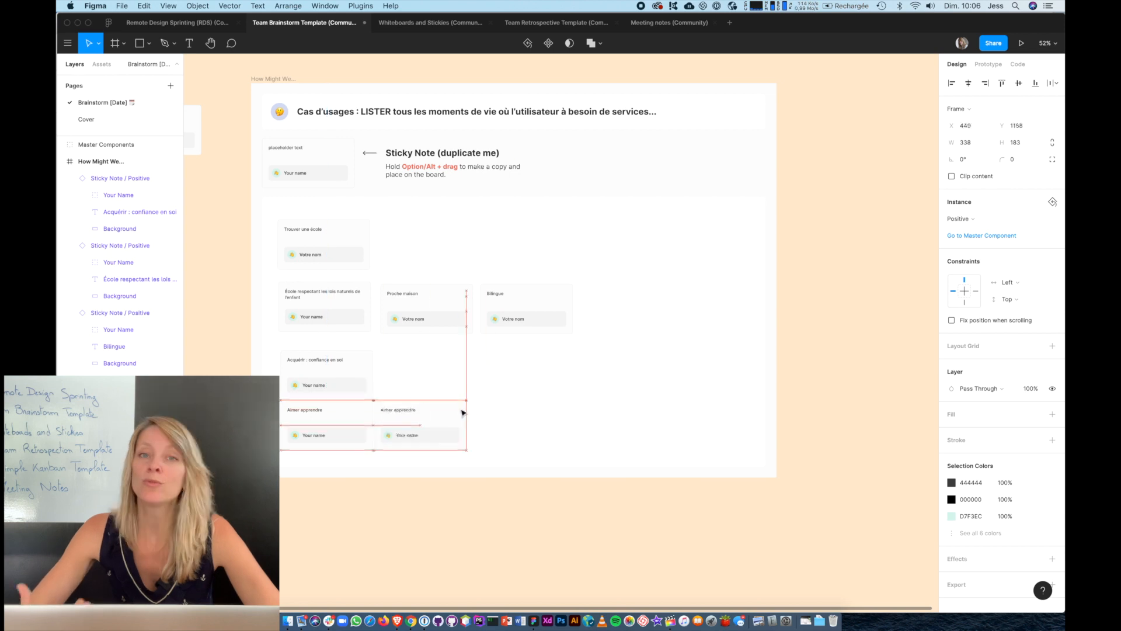
drag(456, 301, 480, 262)
drag(358, 304, 362, 234)
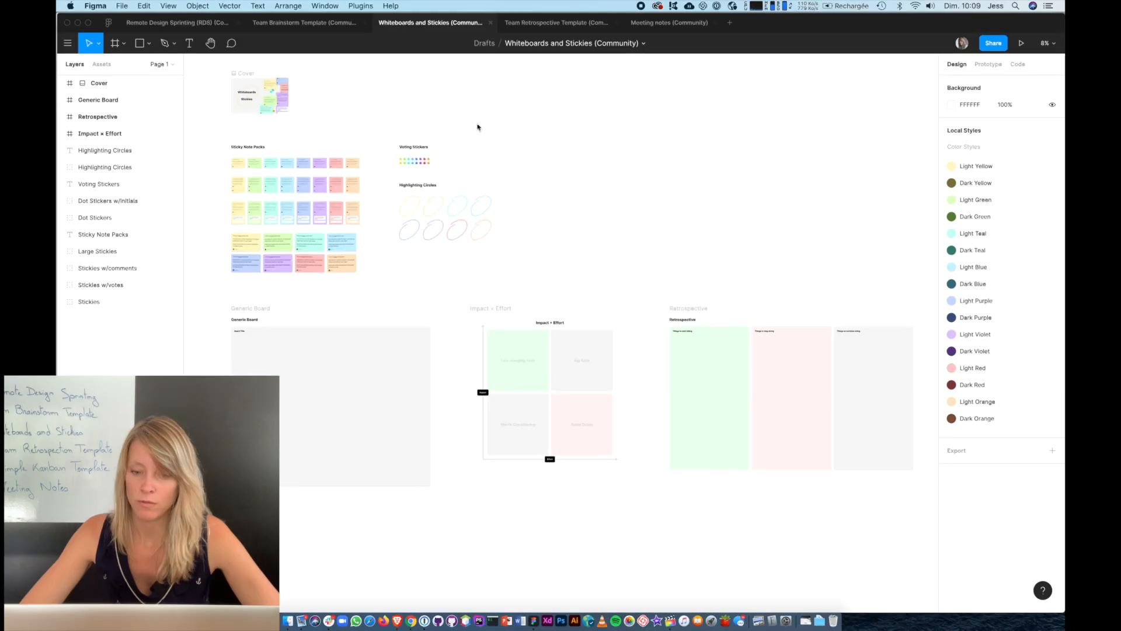
Step: Look over the cover and the overall set of sticky note packs in the Whiteboards and Stickies file
scroll(436, 90, up, 5)
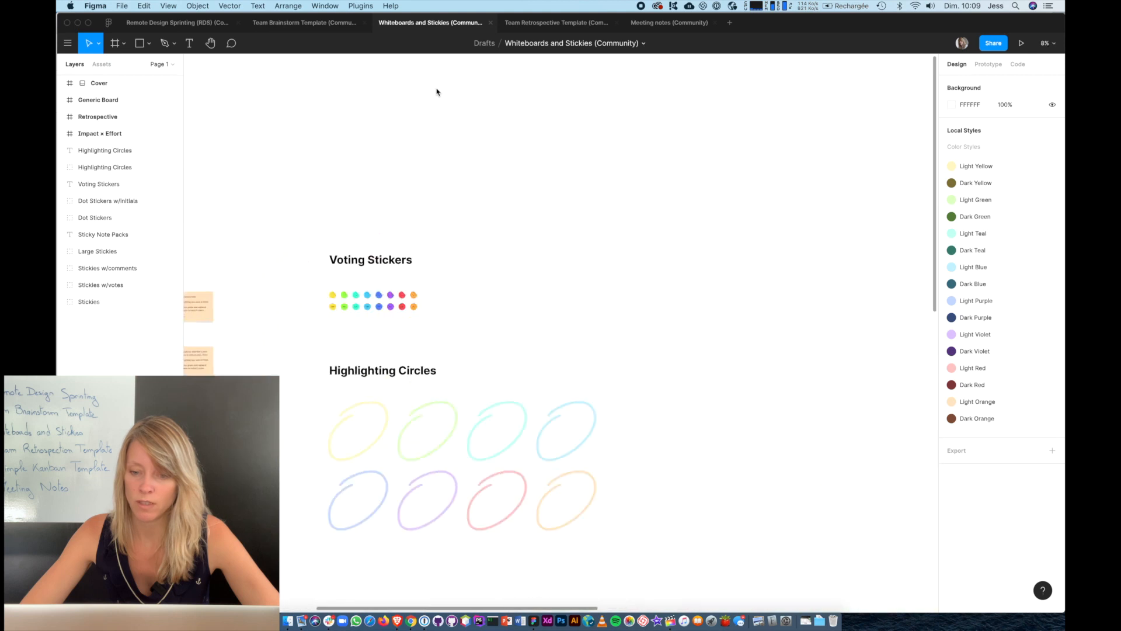
scroll(436, 92, up, 2)
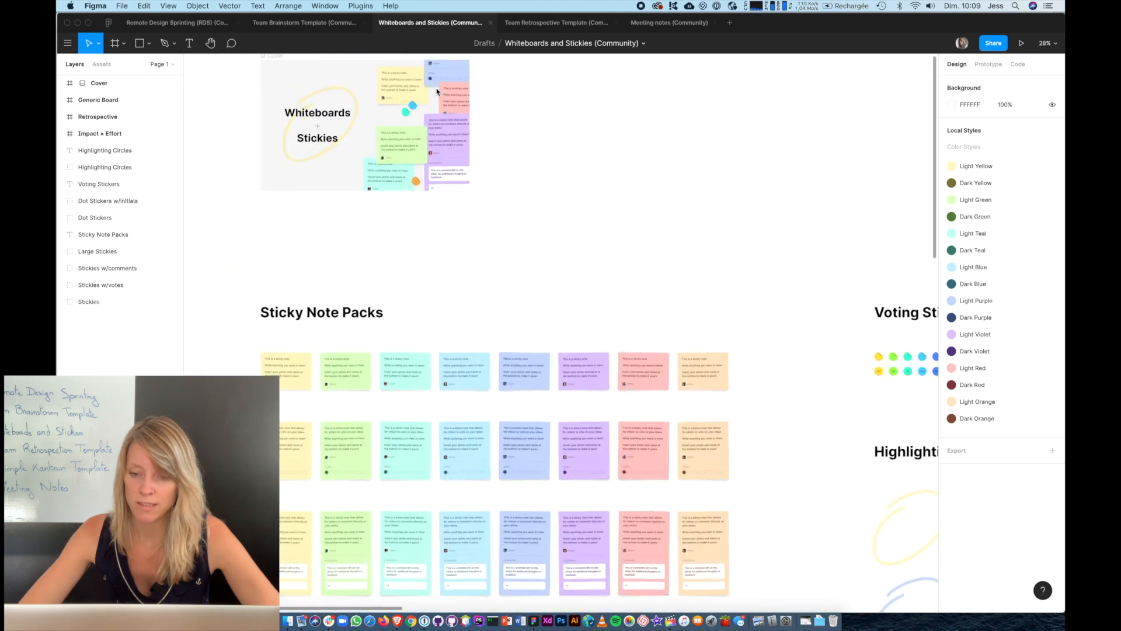
scroll(437, 92, up, 3)
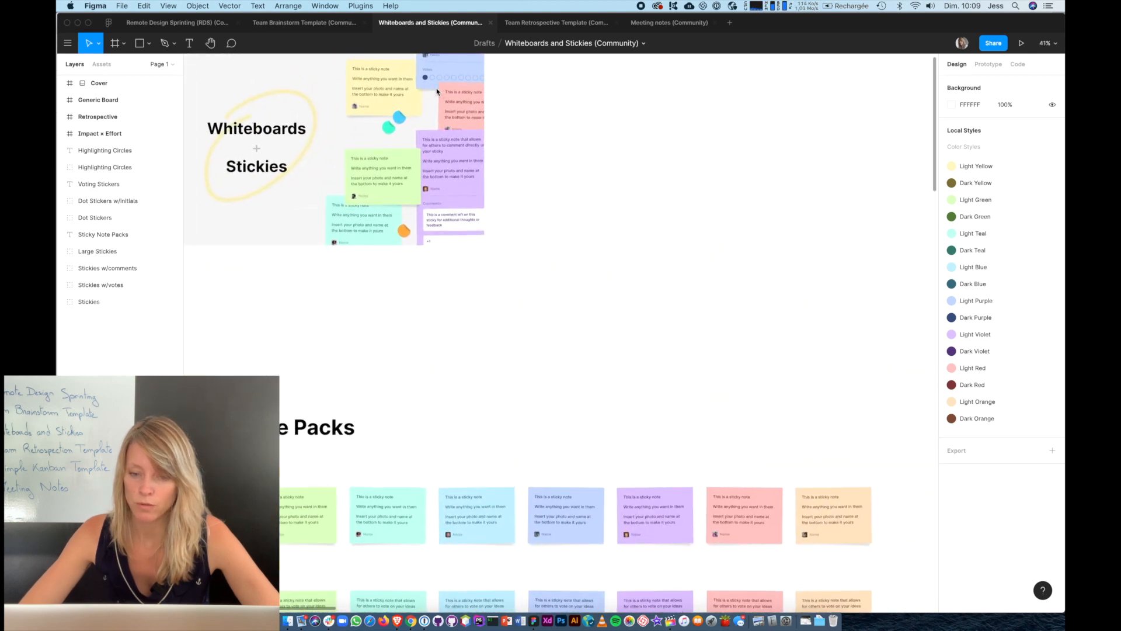
scroll(436, 92, down, 3)
scroll(438, 91, down, 3)
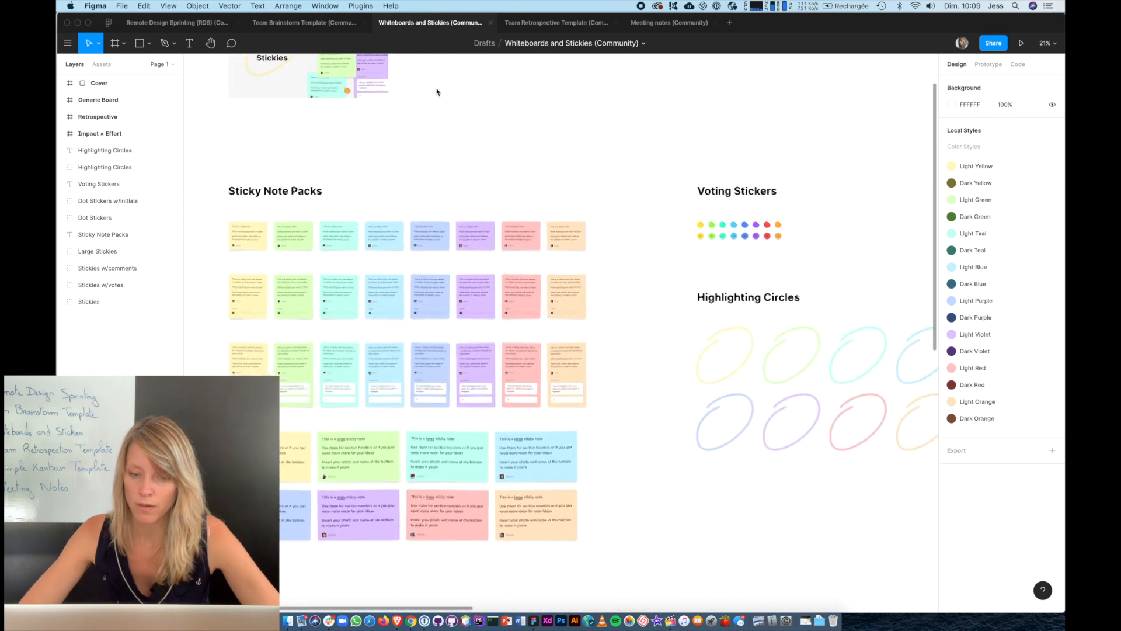
scroll(436, 91, down, 2)
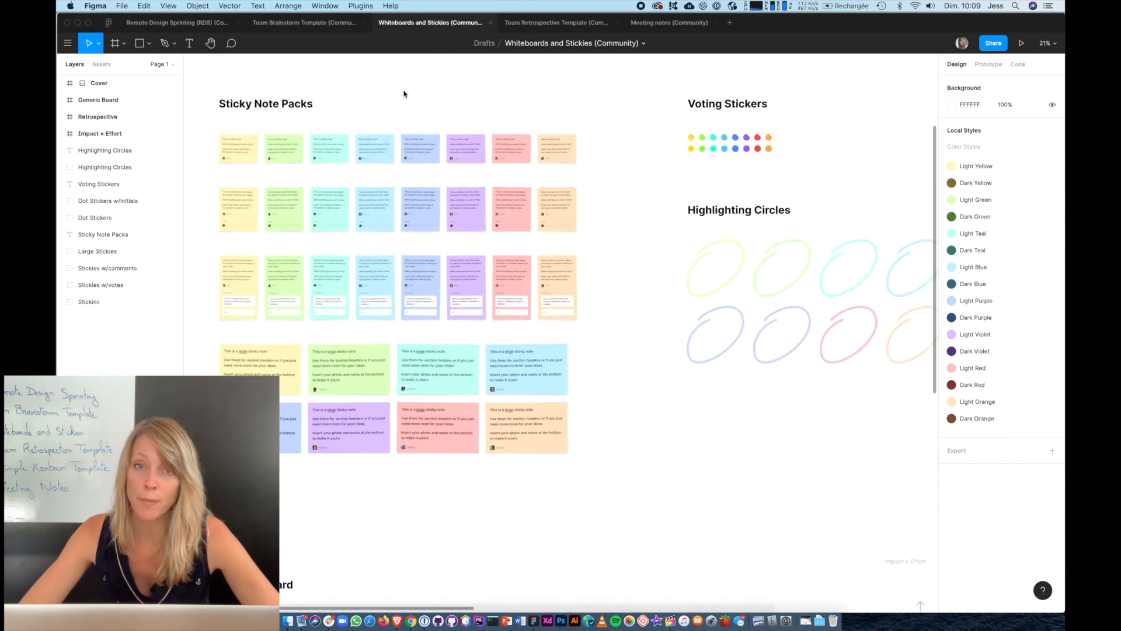
Step: Examine the Sticky Note Packs up close, including the notes with votes, the notes with comments and the large notes
scroll(205, 174, up, 5)
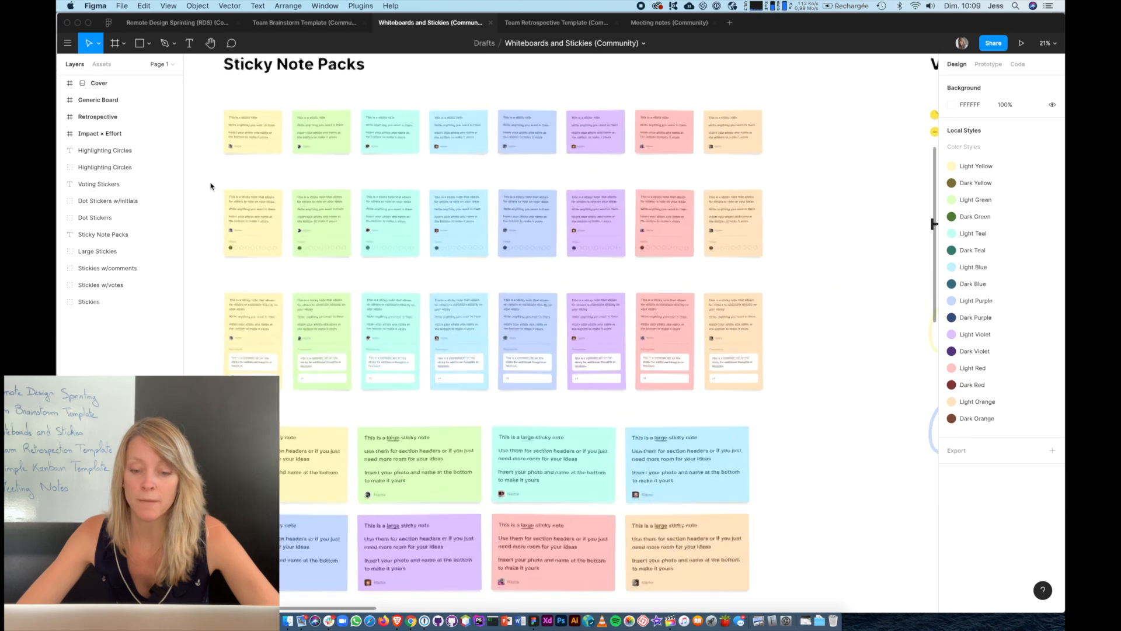
scroll(245, 279, up, 2)
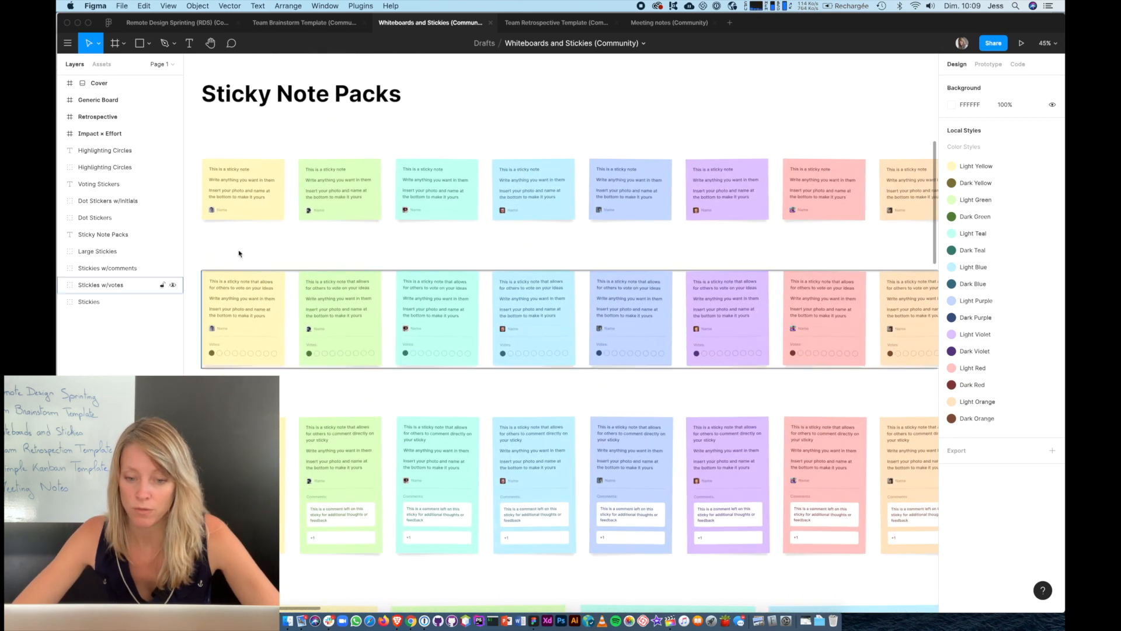
scroll(237, 259, down, 3)
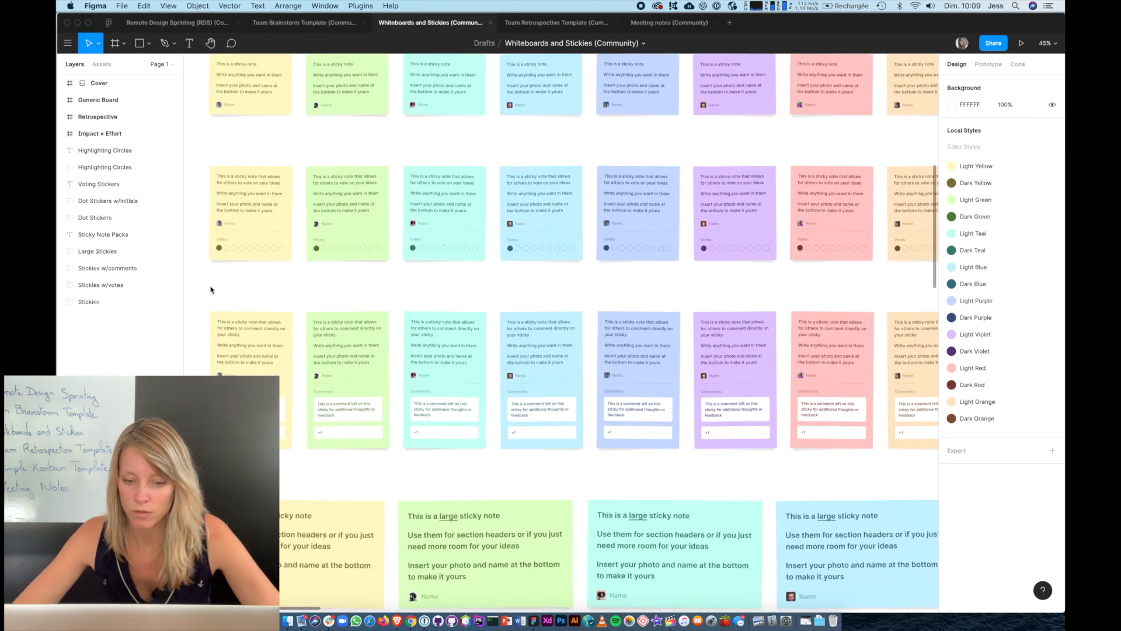
scroll(213, 287, down, 2)
scroll(213, 288, up, 5)
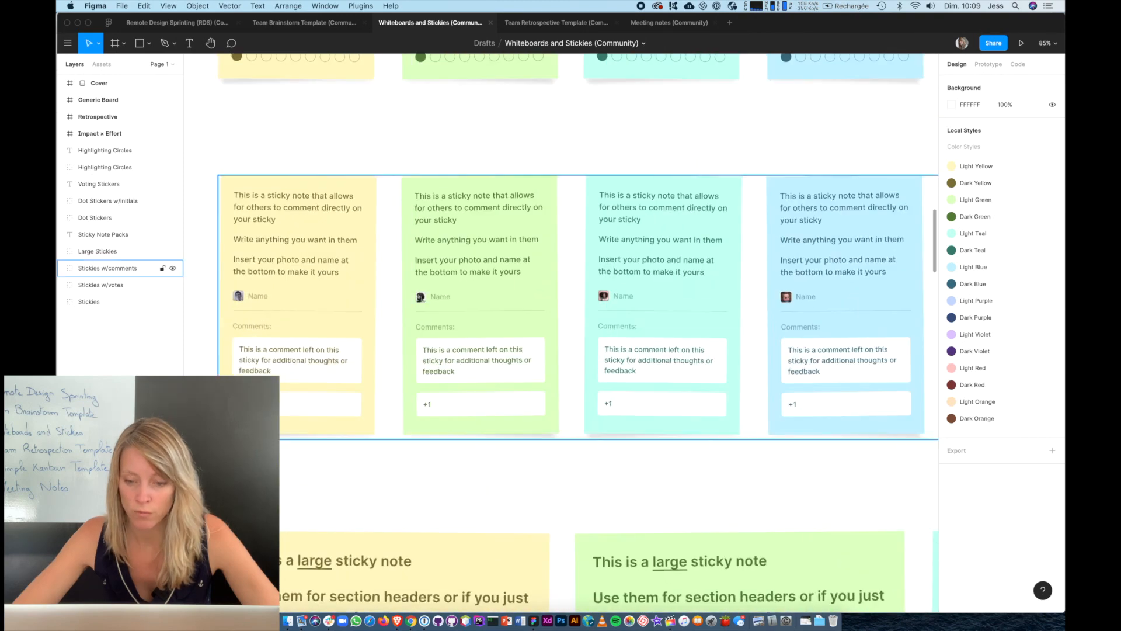
scroll(462, 392, up, 5)
scroll(450, 385, right, 8)
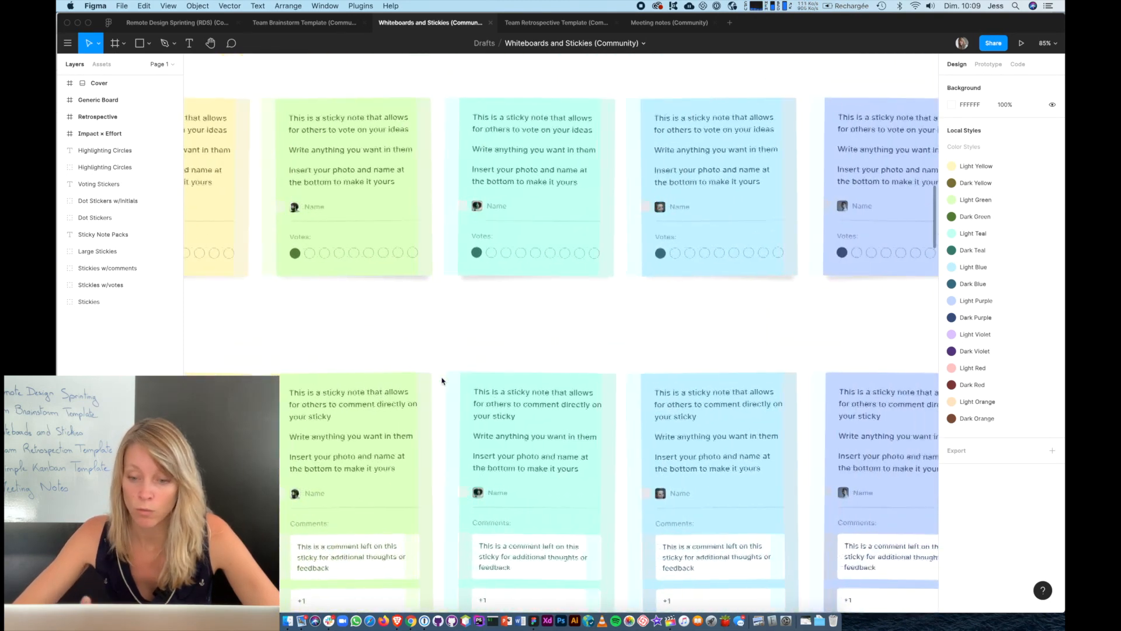
scroll(442, 381, down, 10)
scroll(442, 379, down, 3)
scroll(442, 381, down, 5)
scroll(442, 381, right, 5)
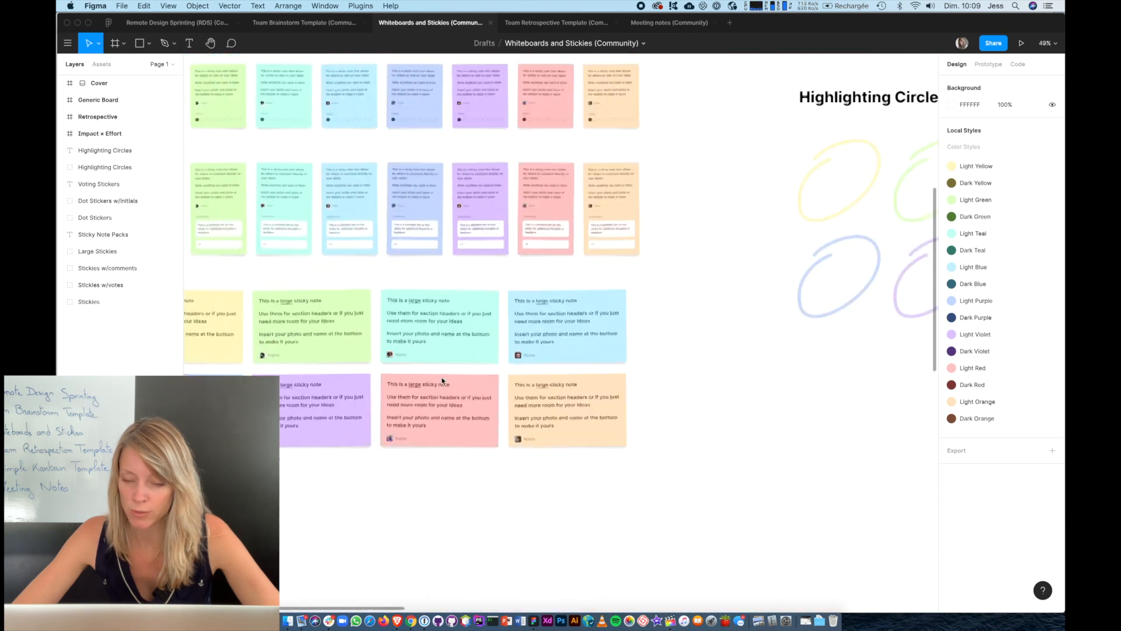
Step: Inspect the Voting Stickers and the Highlighting Circles beside the sticky note packs
scroll(441, 380, right, 5)
scroll(481, 316, up, 6)
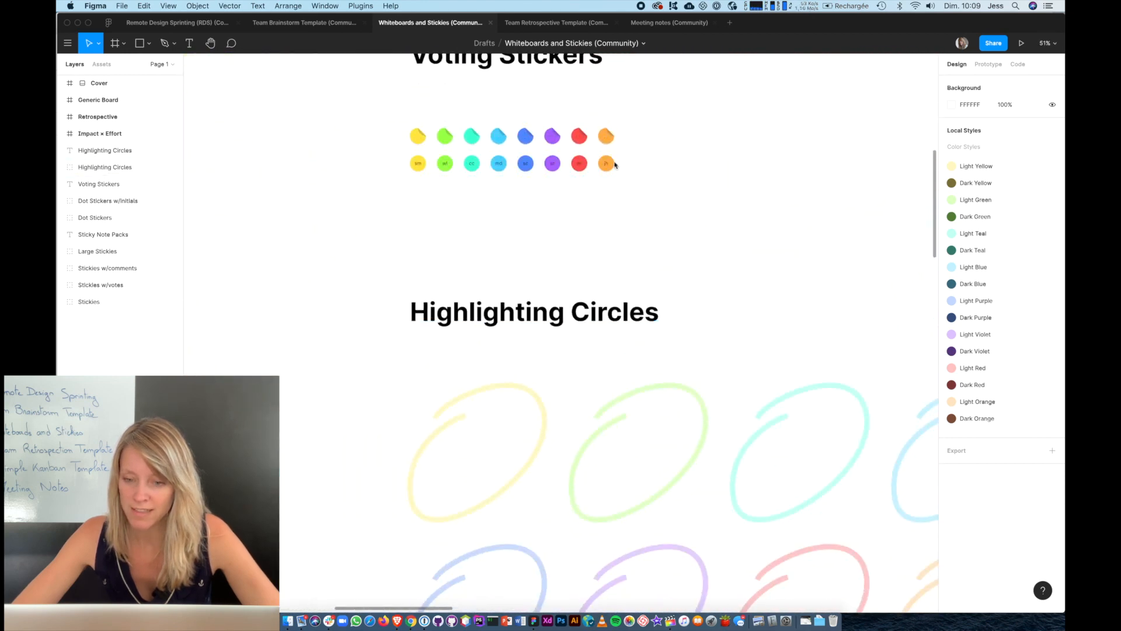
scroll(618, 108, up, 2)
scroll(536, 213, down, 3)
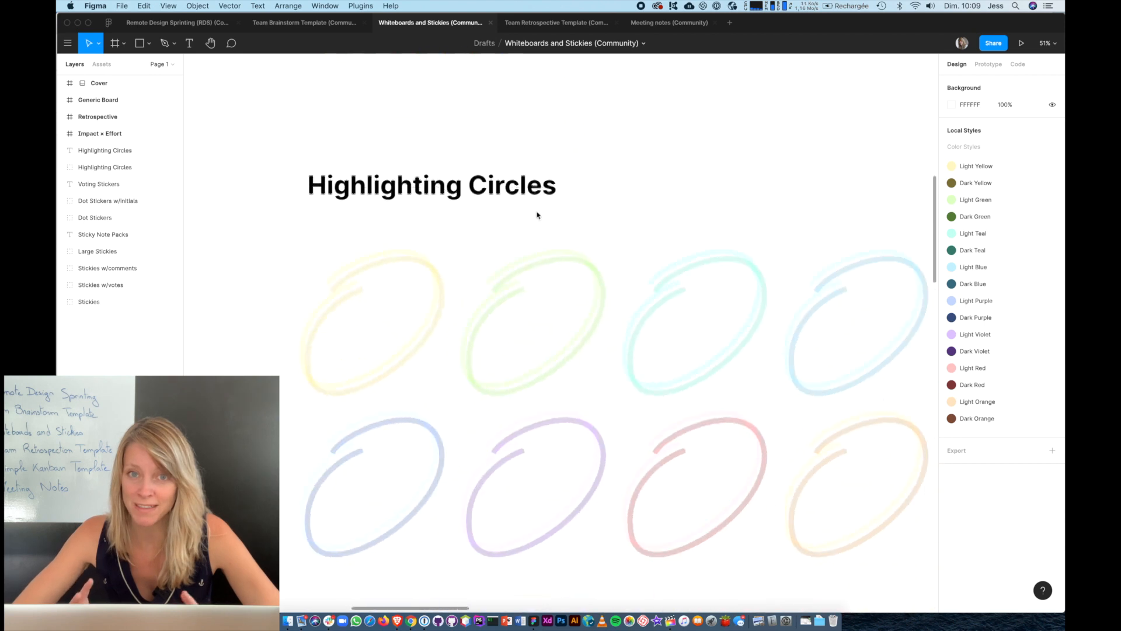
Step: Look over the Generic Board and Impact × Effort frames, and return to the sticky notes with votes and comments
scroll(536, 213, down, 8)
scroll(537, 214, down, 4)
scroll(413, 370, left, 2)
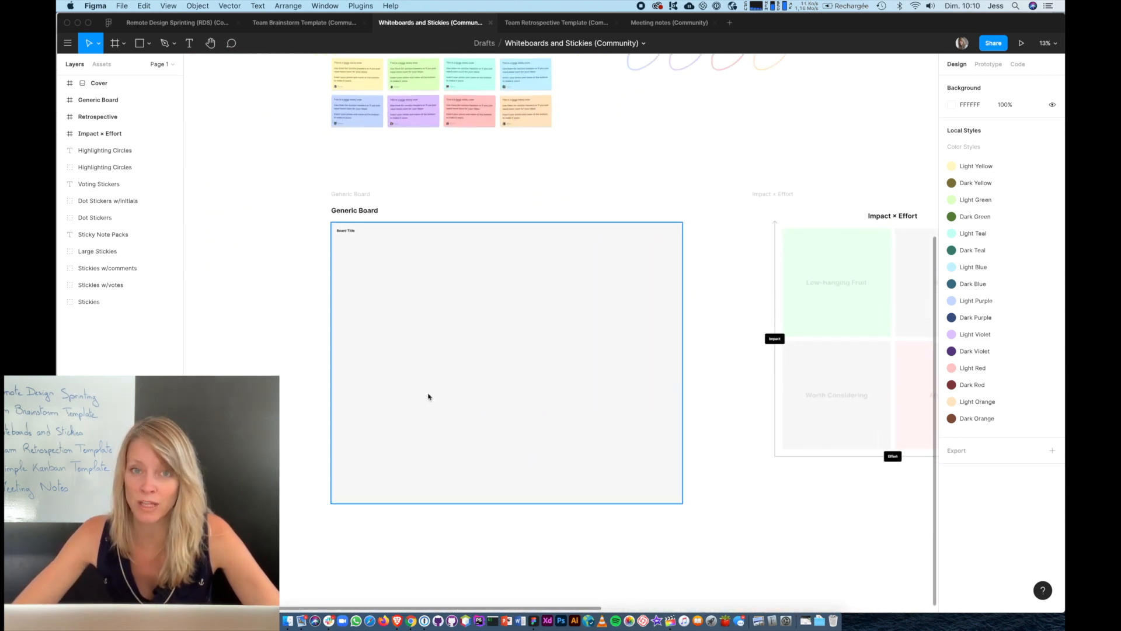
scroll(751, 220, up, 4)
scroll(753, 211, up, 5)
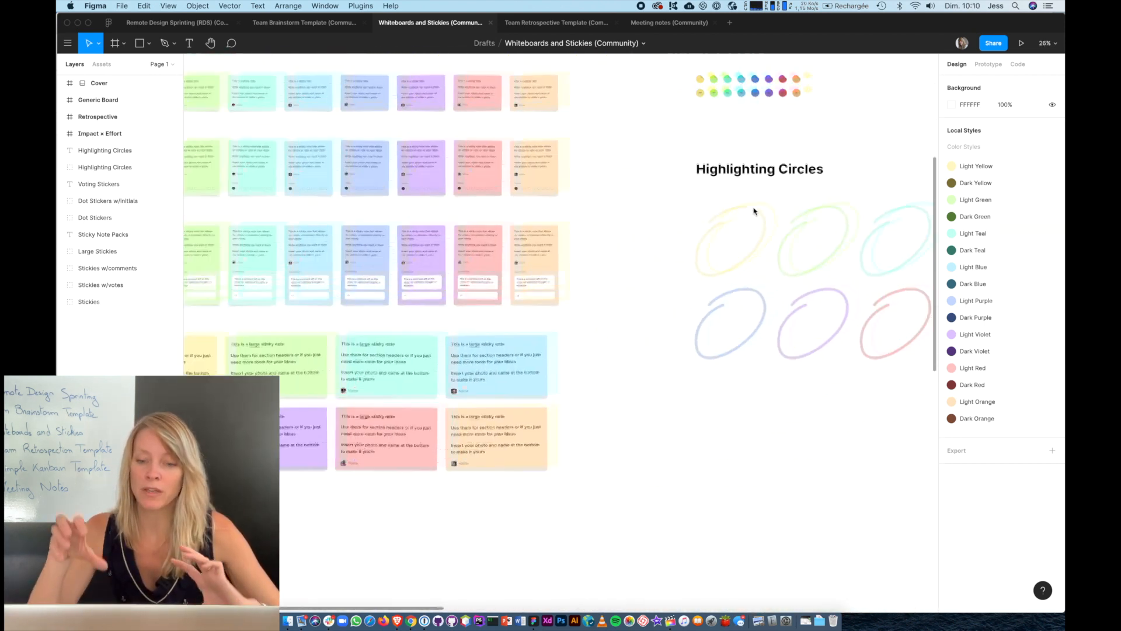
scroll(753, 211, up, 5)
scroll(691, 218, left, 3)
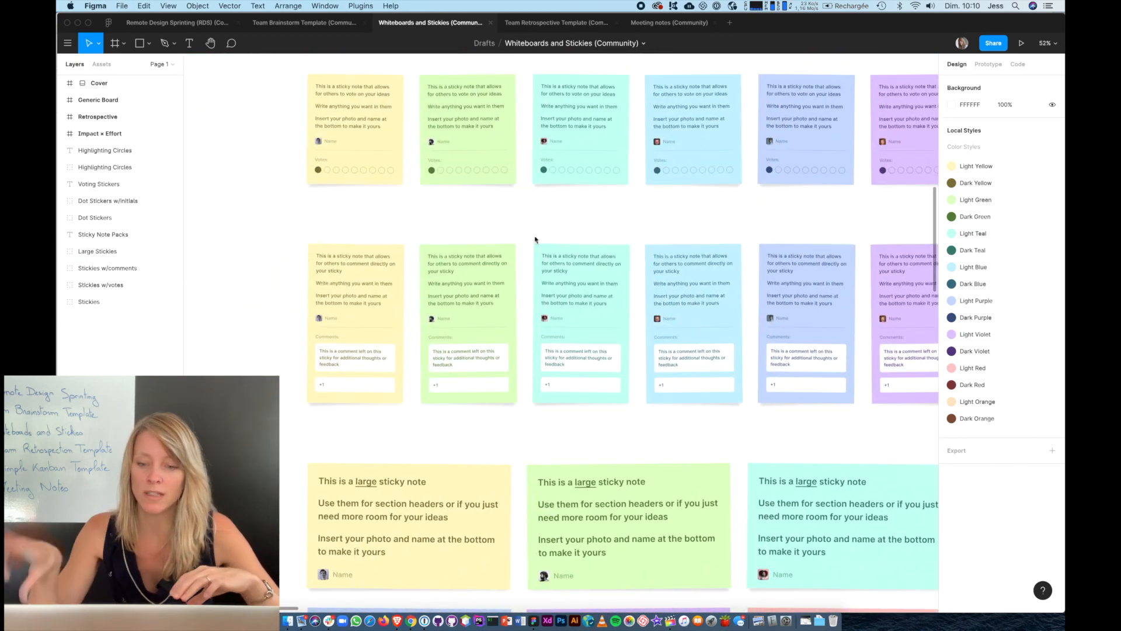
scroll(457, 303, right, 5)
scroll(721, 268, up, 1)
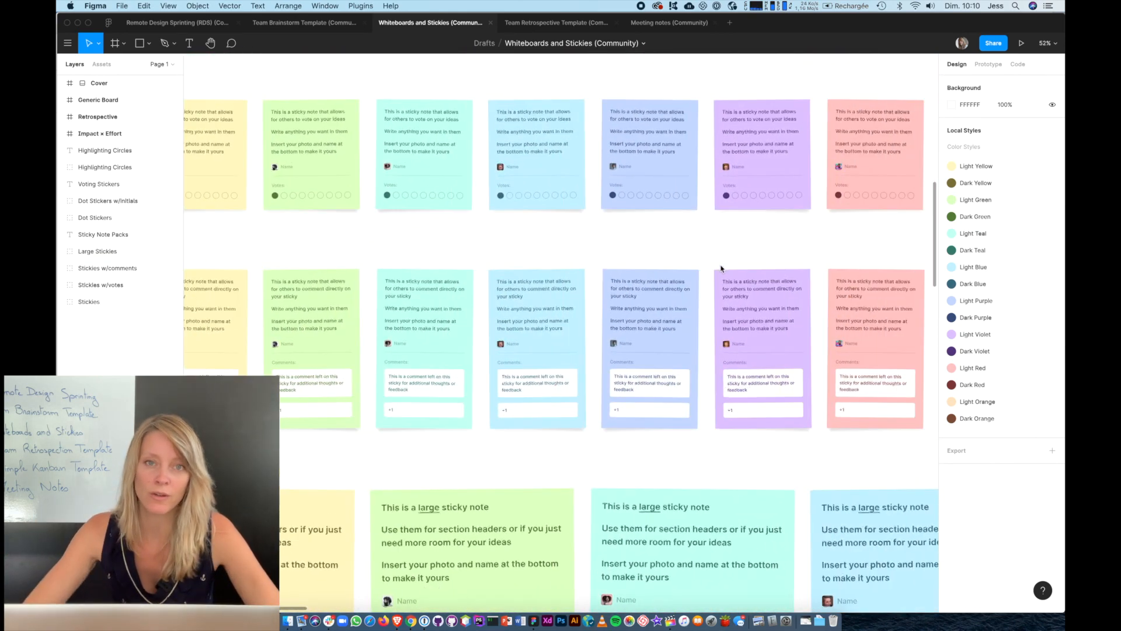
Step: Copy the purple sticky note with comments onto the Generic Board below its title, and retitle the board "Trouver une école"
click(629, 310)
key(ctrl+c)
key(ctrl+v)
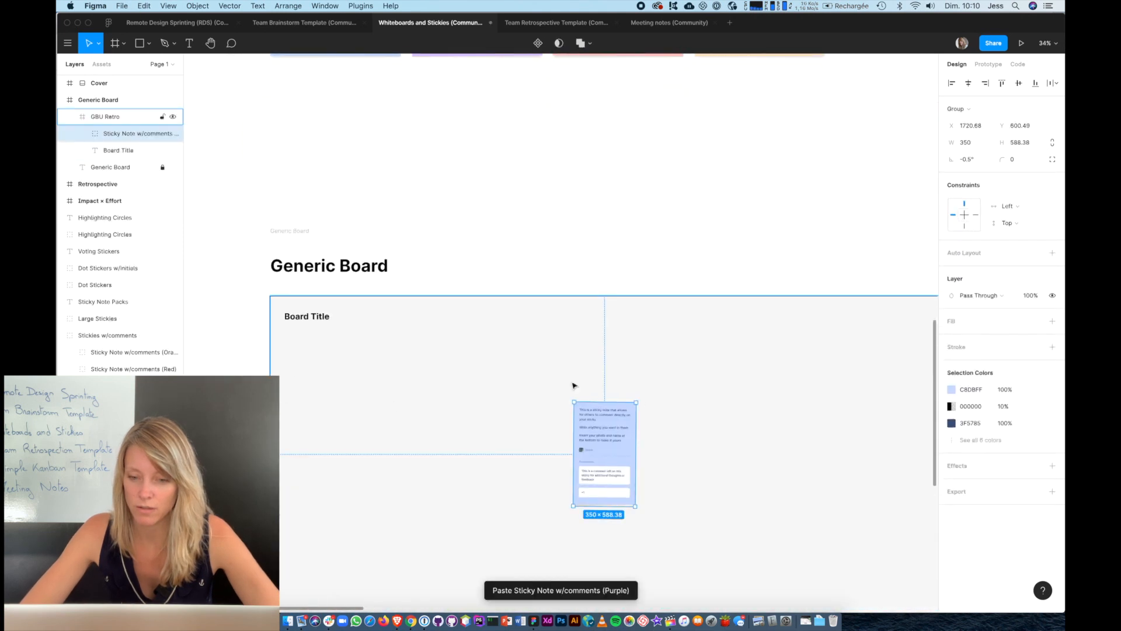
drag(625, 431, 358, 401)
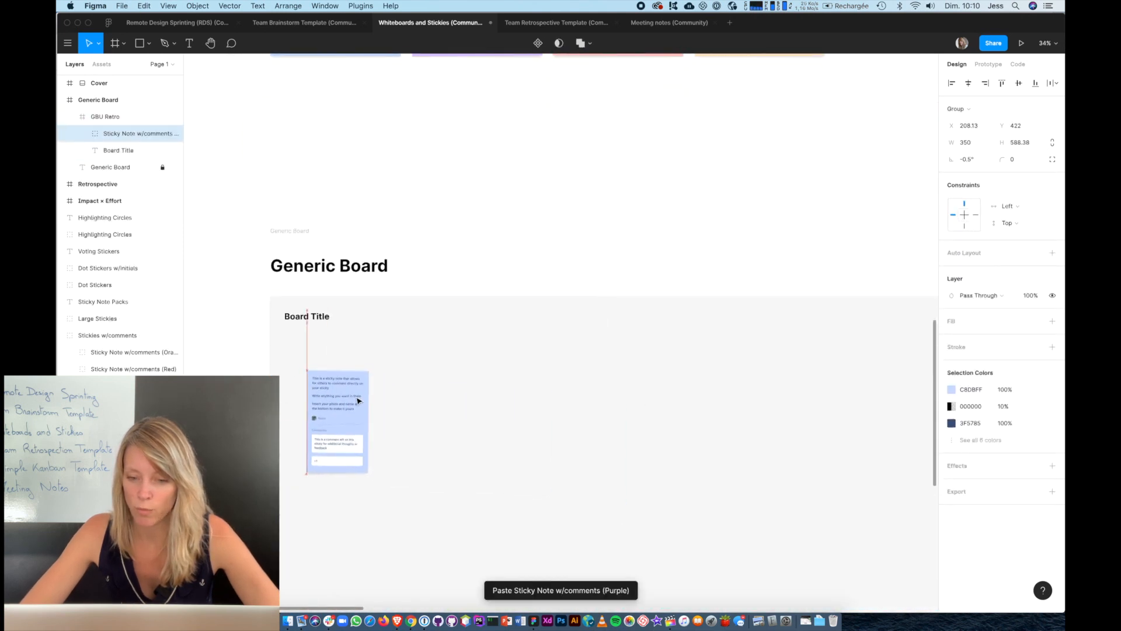
double_click(316, 318)
text(Trouver une école)
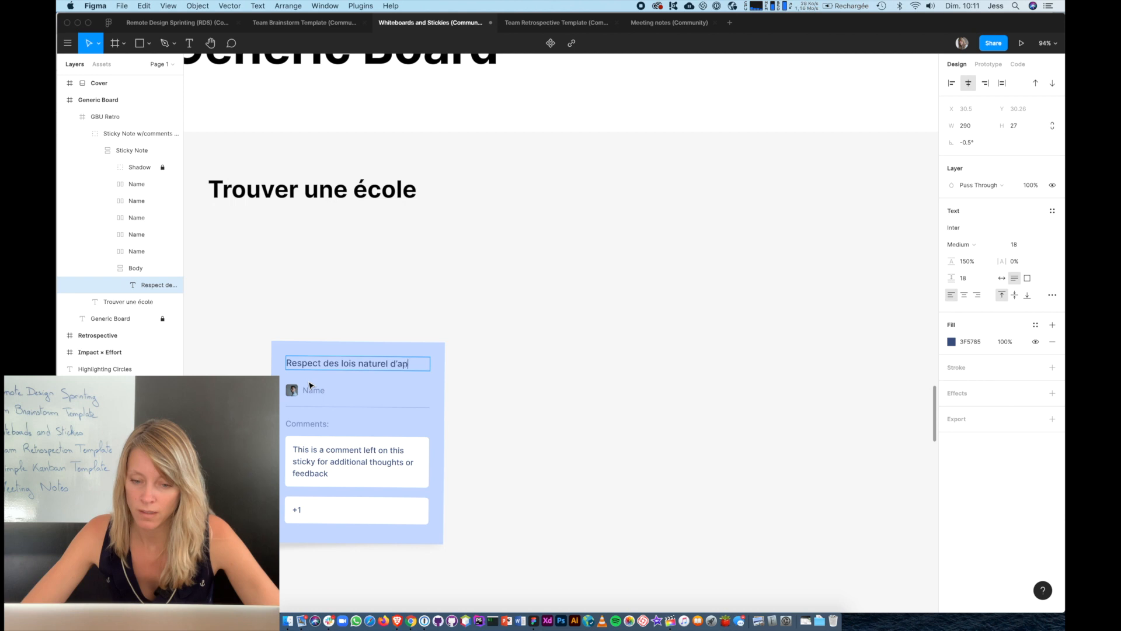
Step: Set the note's text to "Respect des lois naturel d'apprentissage de l'enfant" and its first comment to "Pourquoi ?"
text(apprentissage de l'enfant)
double_click(318, 474)
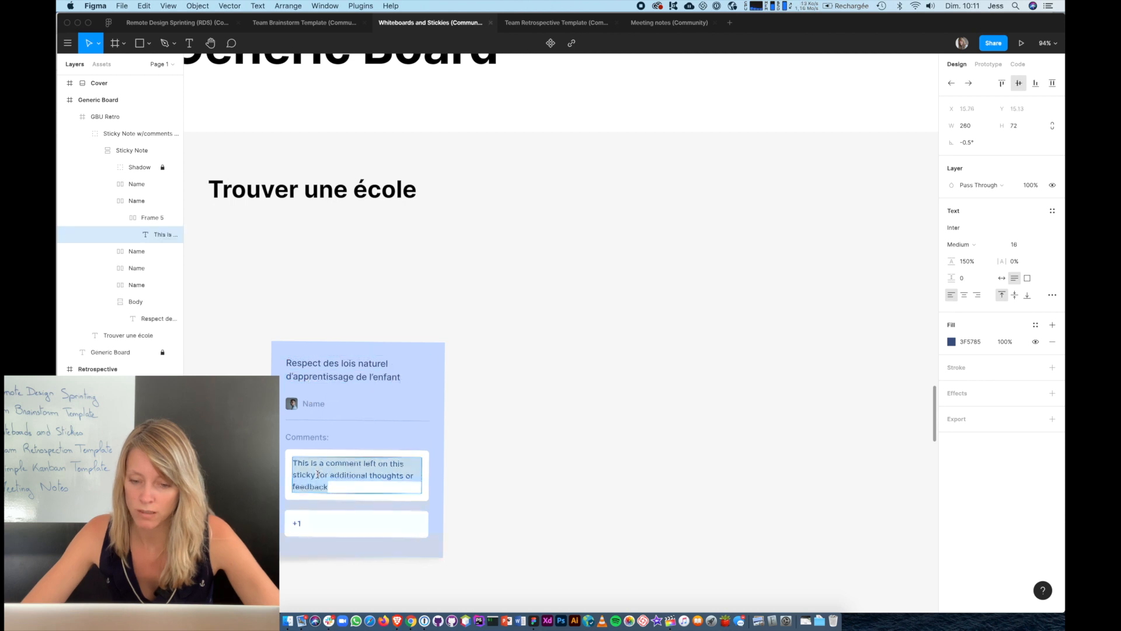
text(Pourquoi ?)
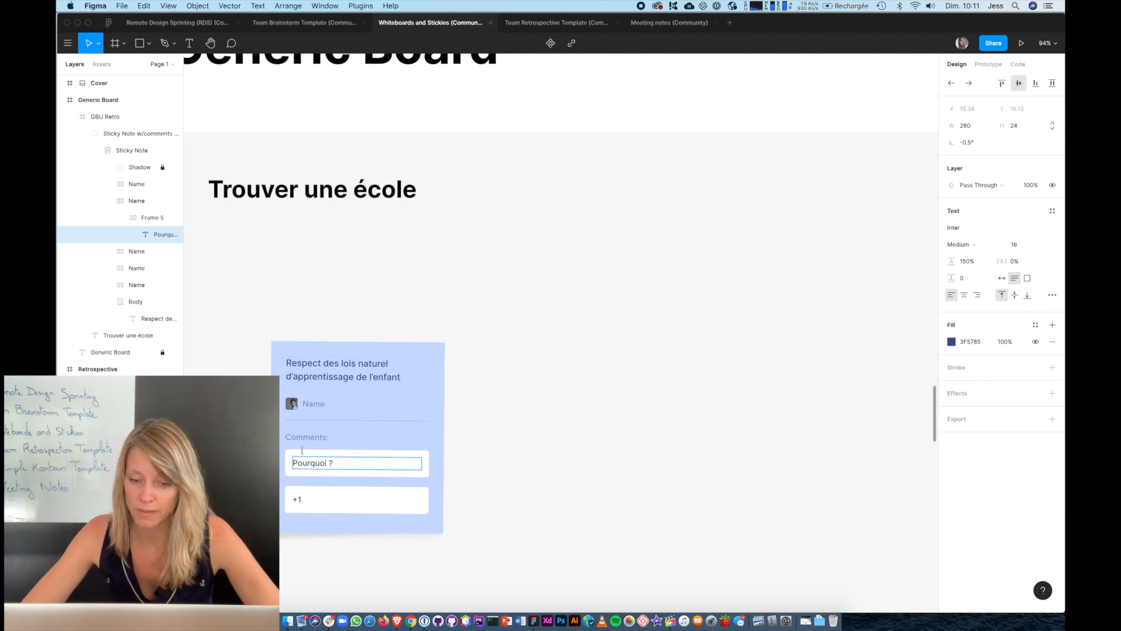
Step: Duplicate the "+1" comment box twice at the end of the purple note's comments
click(290, 494)
key(super+c)
key(super+v)
scroll(288, 490, down, 1)
key(super+v)
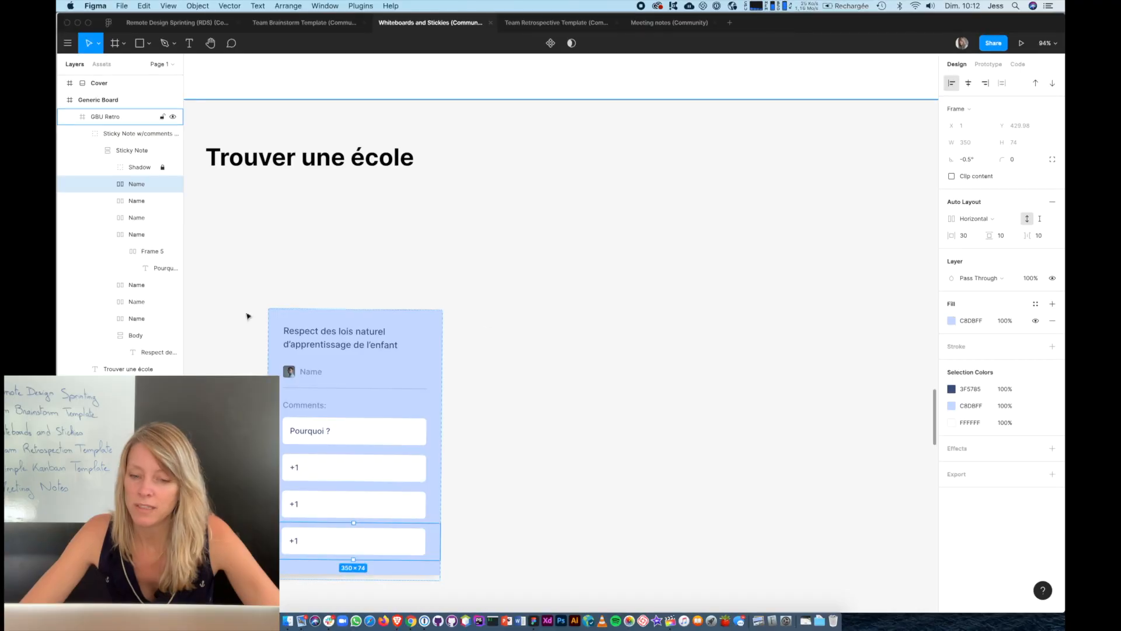
Step: Copy the teal sticky note with votes from the Sticky Note Packs onto the "Trouver une école" board
scroll(245, 315, down, 5)
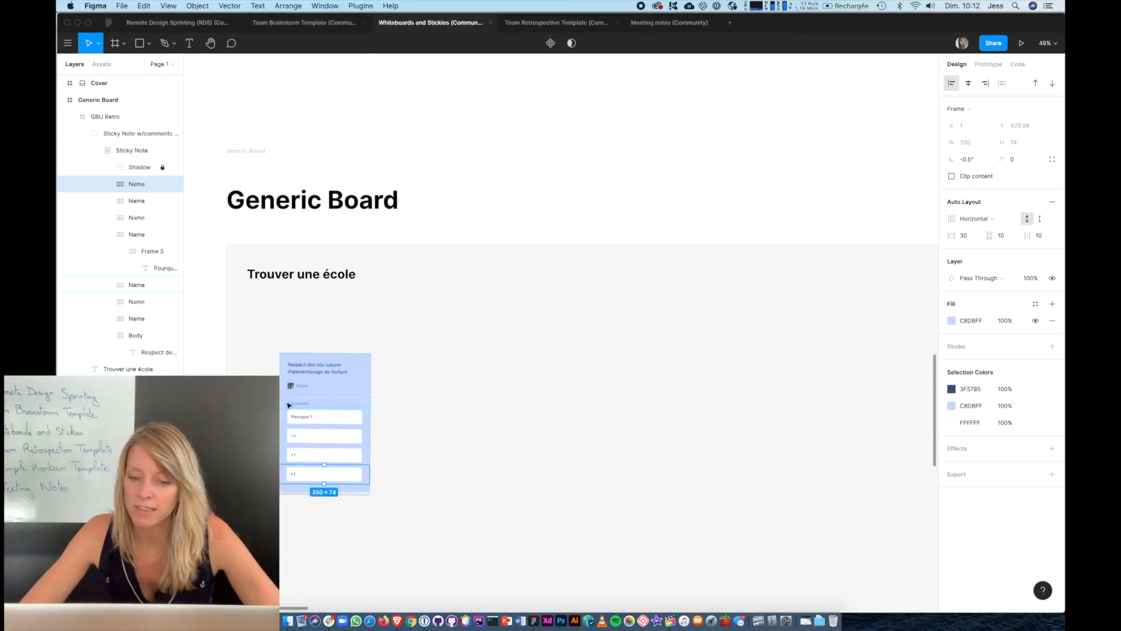
scroll(429, 186, up, 2)
double_click(318, 185)
key(super+c)
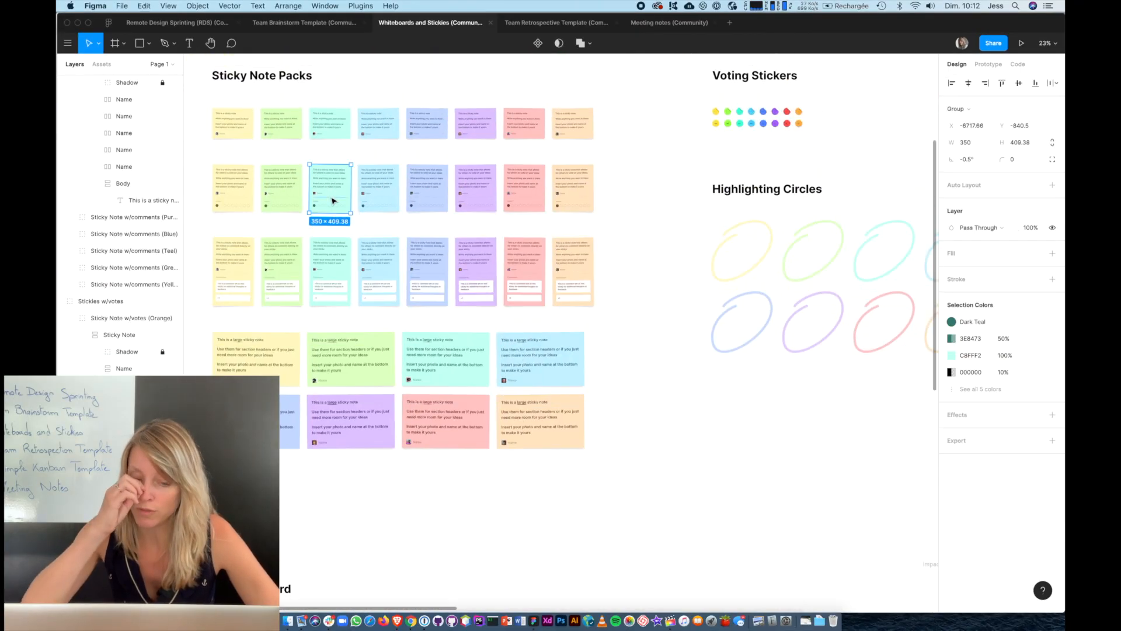
scroll(343, 245, down, 5)
key(super+v)
Step: Replace the teal voting note's text with "Ecole bilingue"
scroll(391, 257, up, 3)
scroll(390, 257, up, 5)
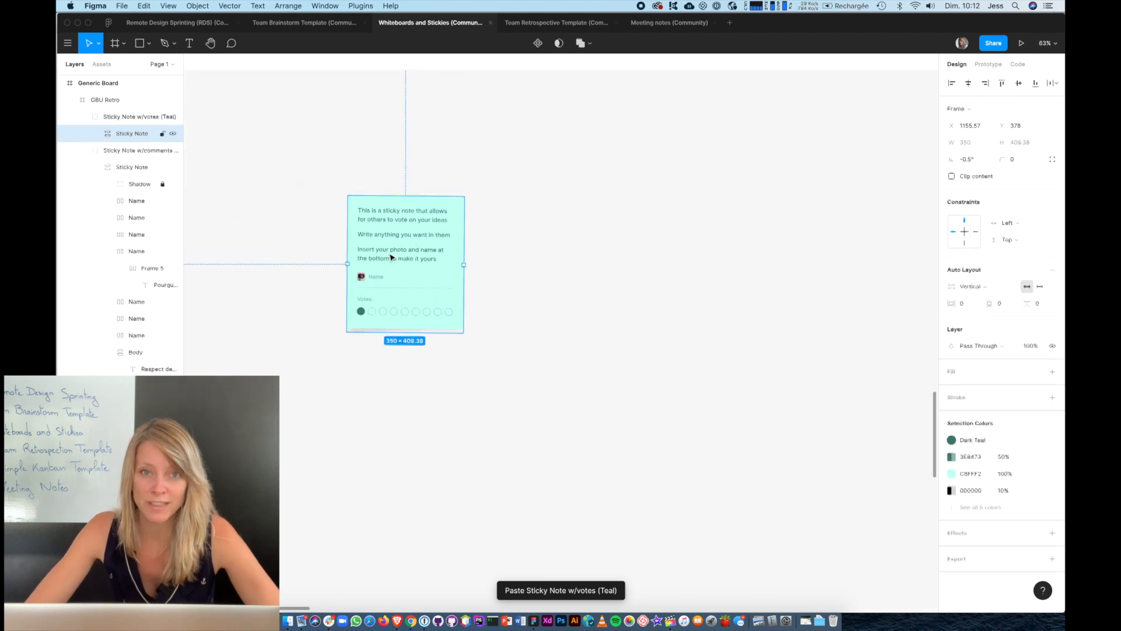
double_click(389, 253)
text(Ecole)
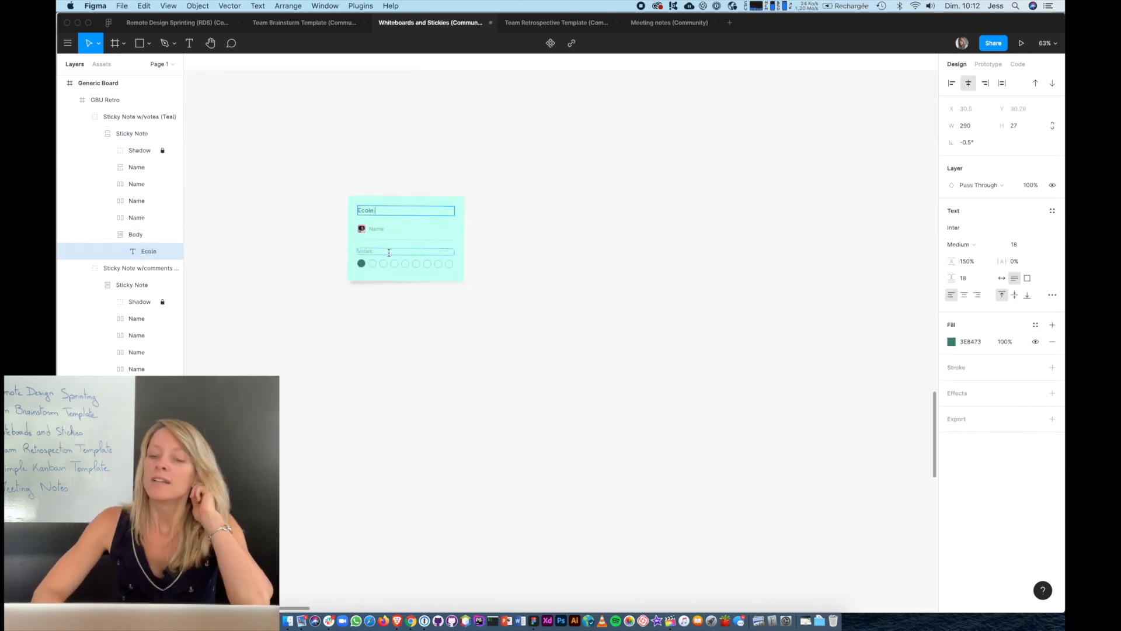
key(Escape)
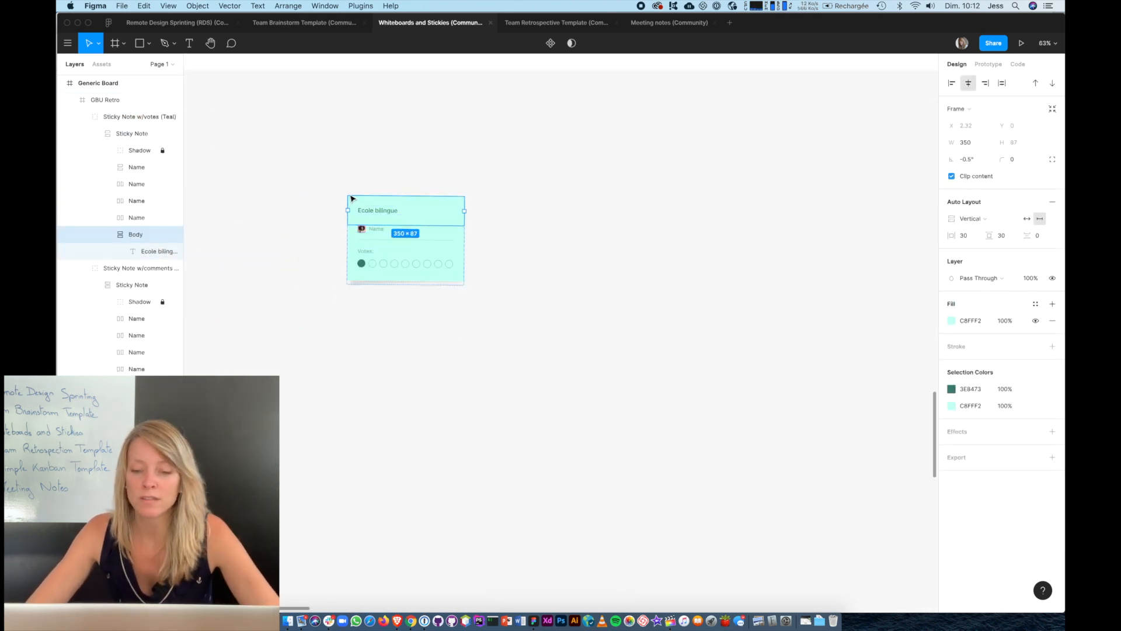
Step: Duplicate the "Ecole bilingue" note beside the original and open the copy's text for editing
click(130, 117)
drag(407, 208, 539, 209)
double_click(516, 210)
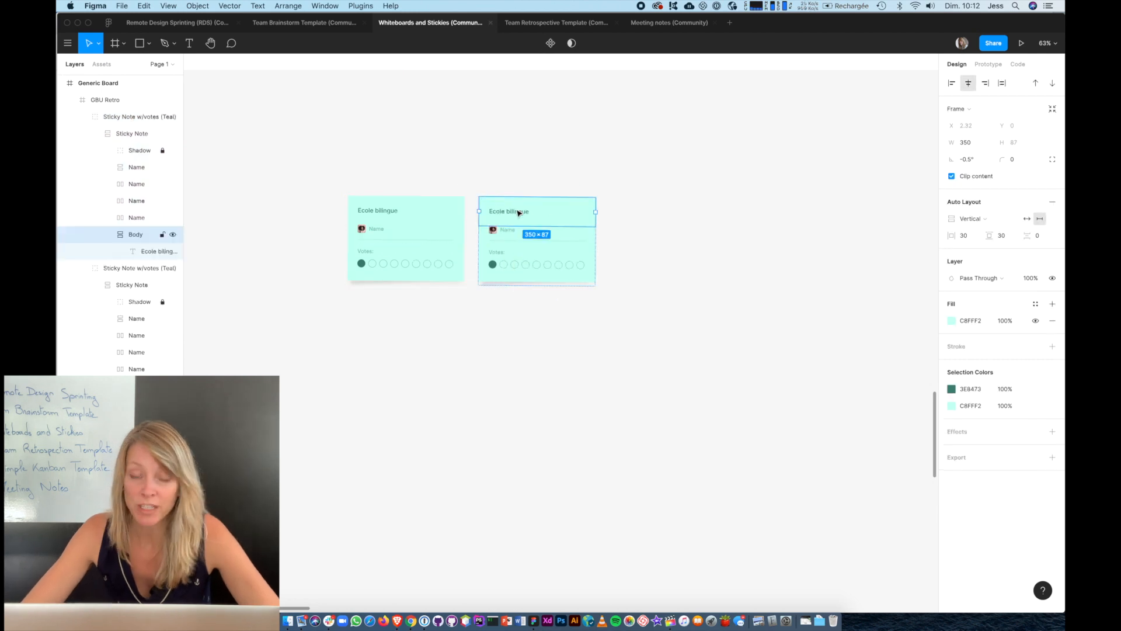
double_click(516, 209)
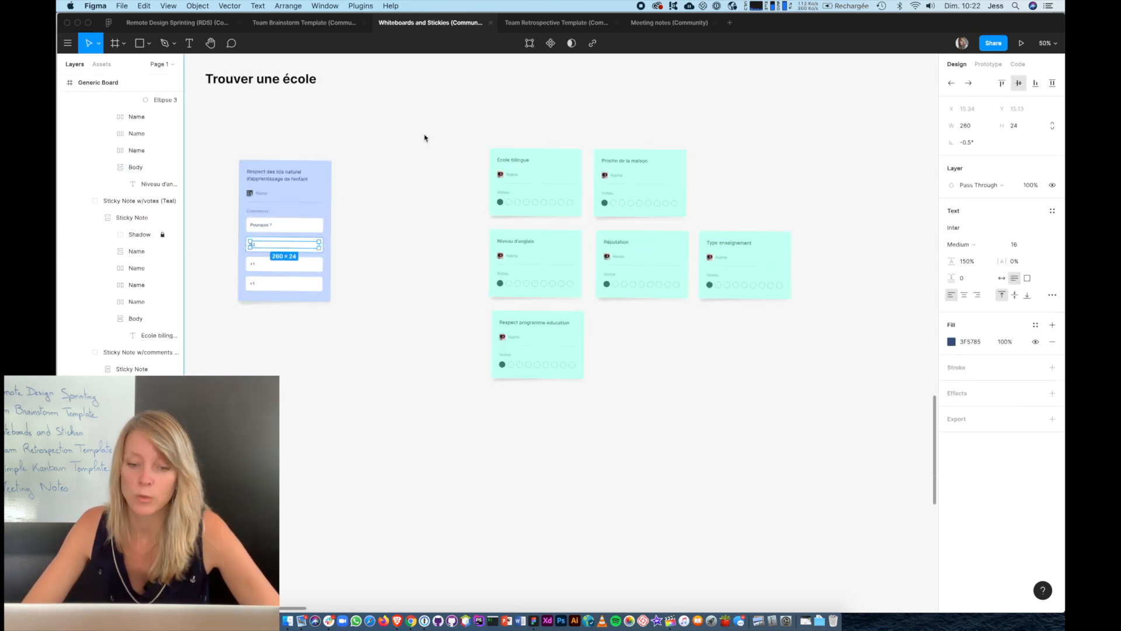
Step: Look over the teal voting notes listing the school criteria and their place on the board
scroll(425, 137, up, 3)
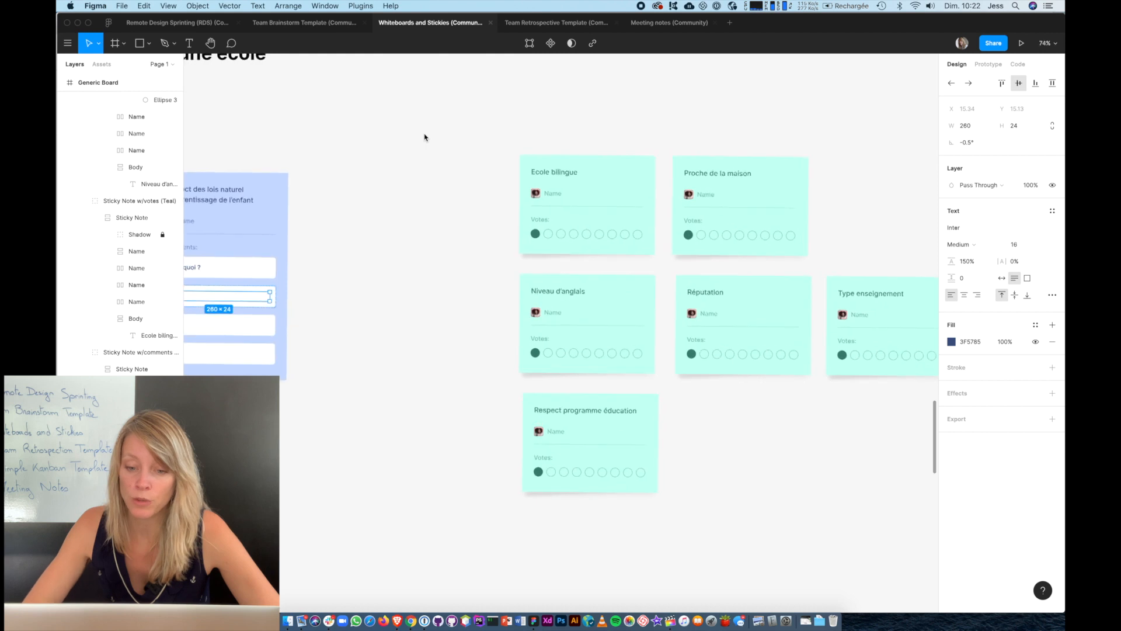
scroll(425, 137, right, 3)
scroll(424, 137, down, 2)
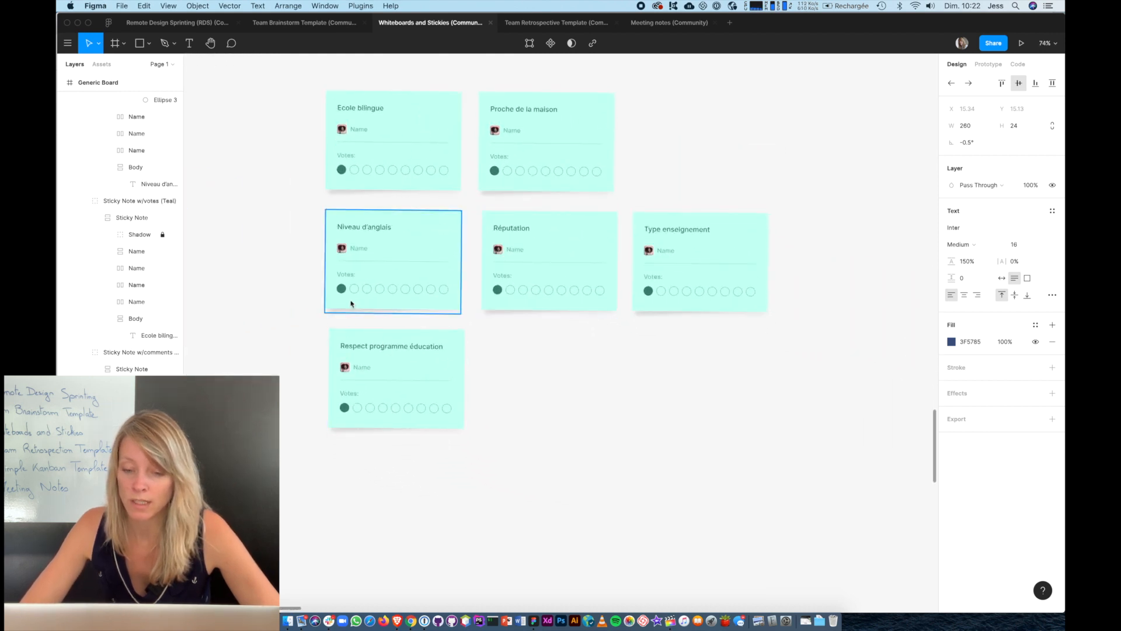
scroll(339, 294, down, 5)
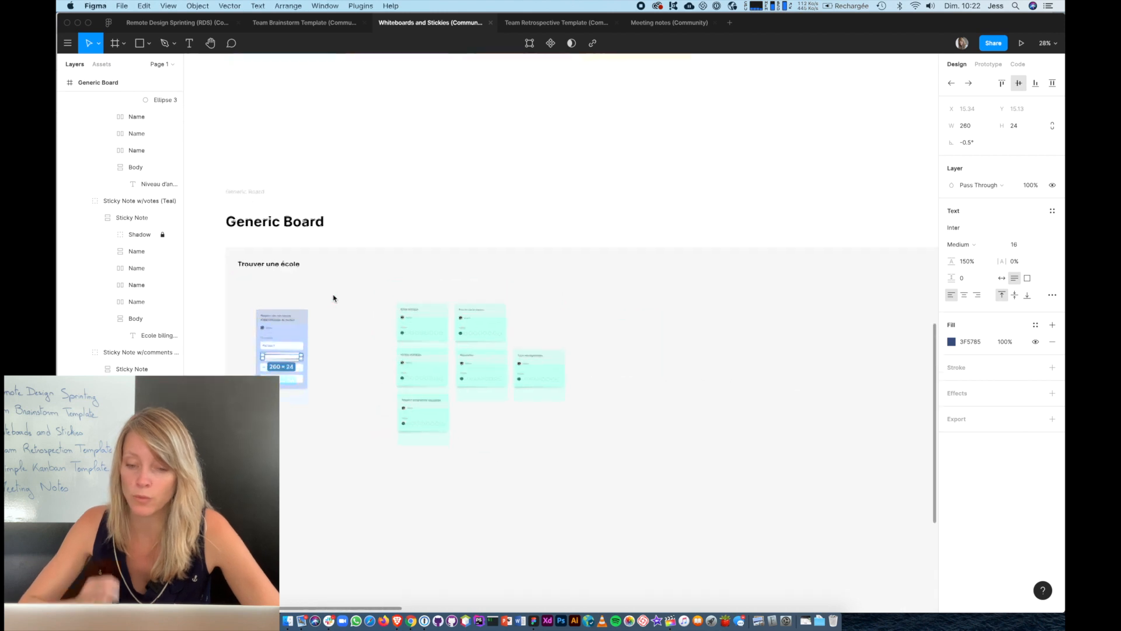
Step: Set the second-row violet notes' texts to "Libre de penser et dire ce qu'il pense" and "Respect de soi et des autres"
scroll(333, 298, up, 5)
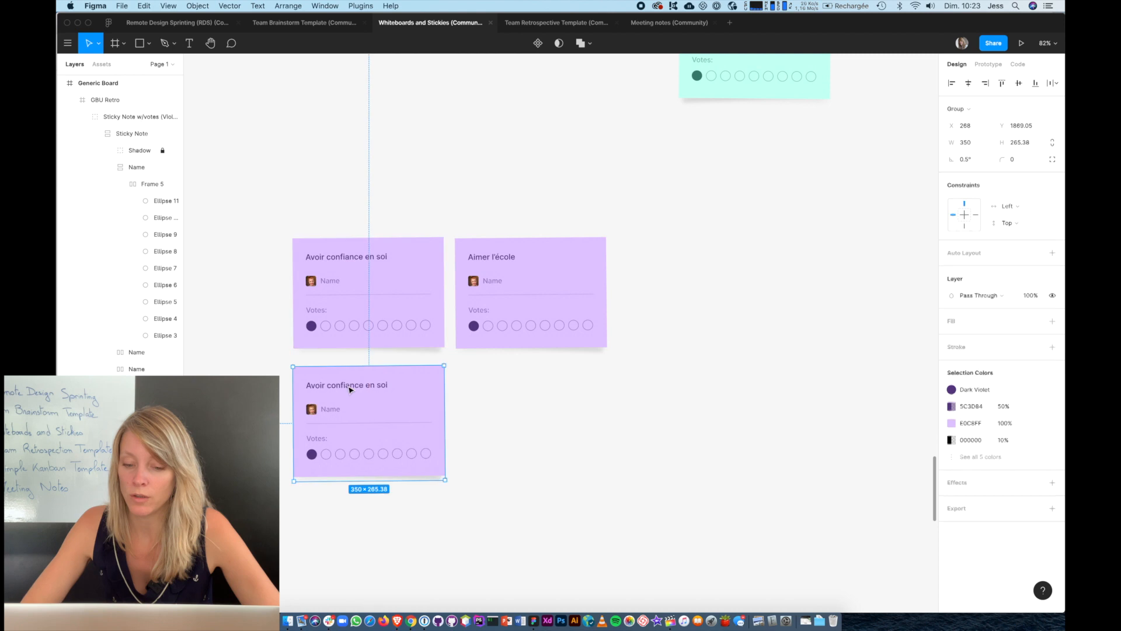
text(Libre de penser et dire ce qu'il pense)
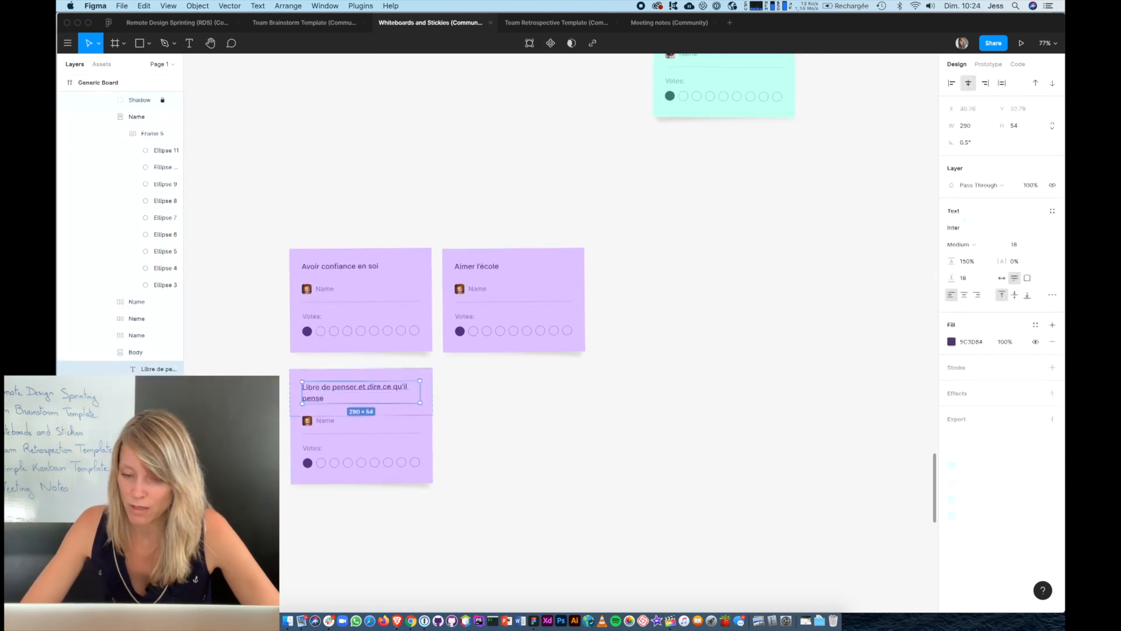
key(Escape)
double_click(472, 411)
text(Respect de su)
key(Escape)
Step: Copy the violet highlighting circle from the Highlighting Circles set onto the "Trouver une école" board
scroll(401, 188, down, 5)
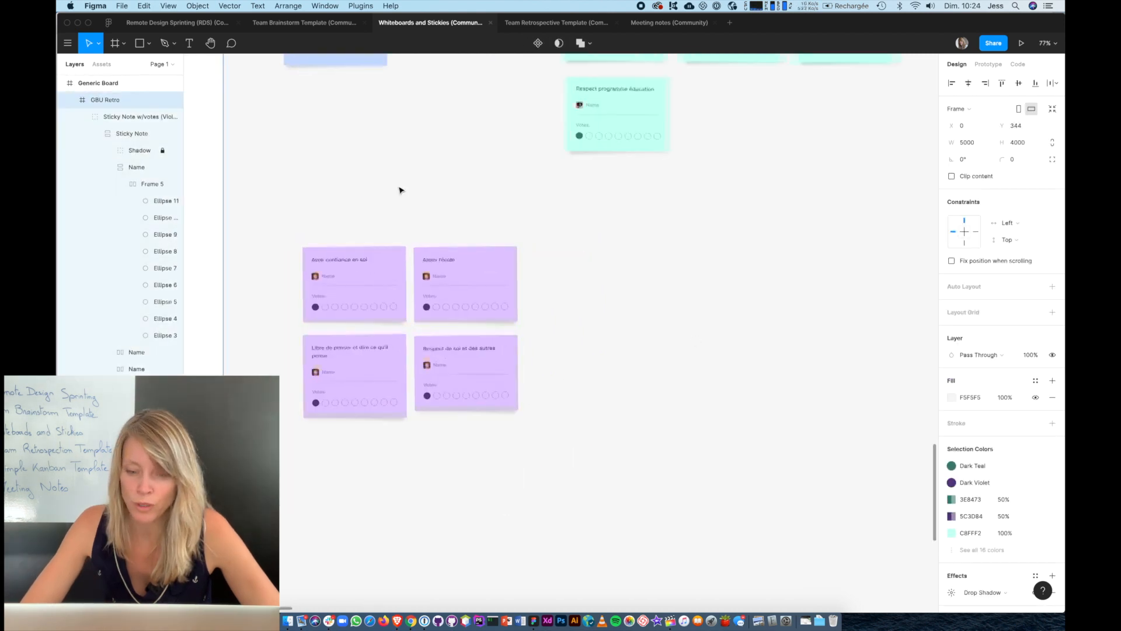
scroll(460, 150, up, 15)
click(502, 343)
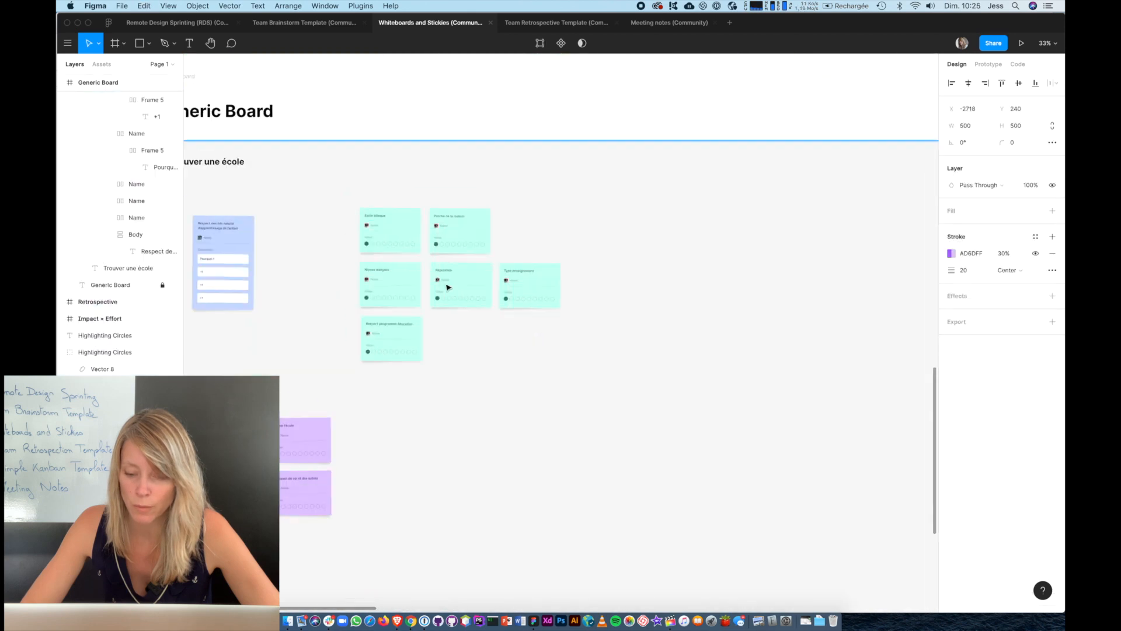
key(cmd+v)
Step: Position and stretch the violet circle around the group of teal notes, to about 1713 × 1399
drag(607, 421, 519, 400)
right_click(524, 269)
key(Escape)
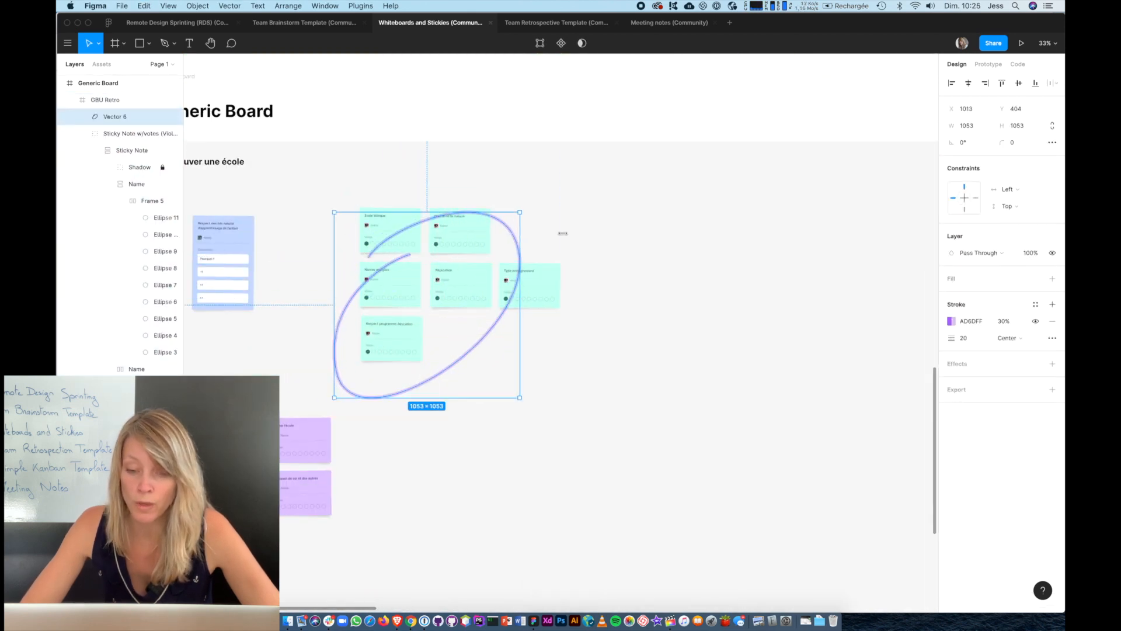
drag(519, 245, 591, 238)
drag(464, 211, 463, 174)
drag(334, 210, 290, 147)
Step: Copy the yellow highlighting circle onto the board and enlarge it to about 1231 × 931 around the four violet notes
scroll(600, 433, down, 5)
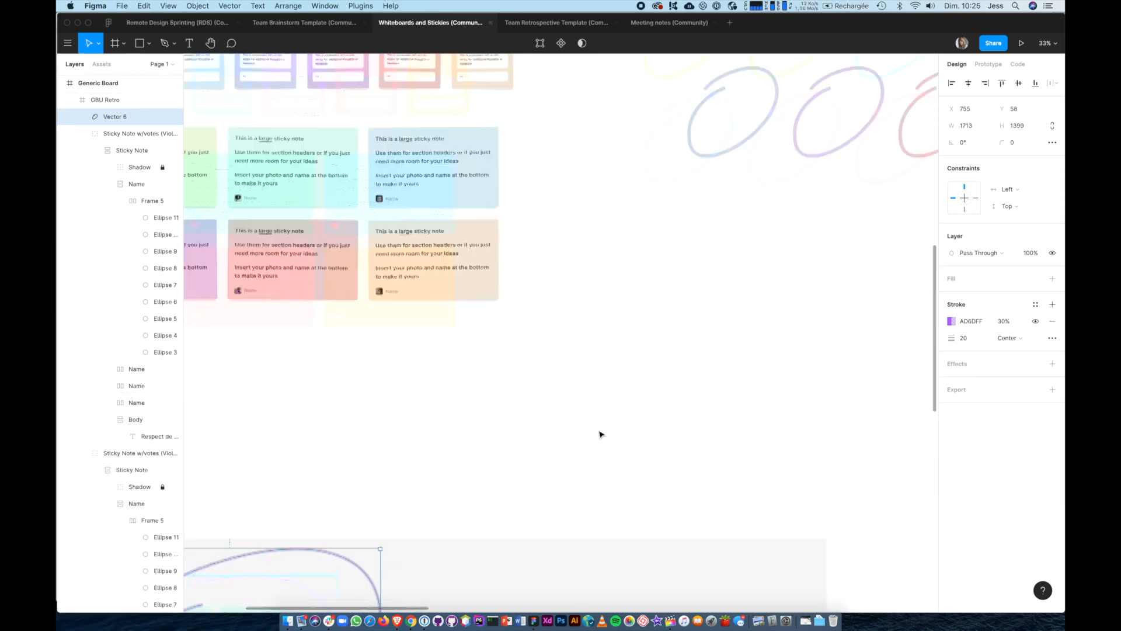
click(412, 391)
drag(412, 392, 539, 466)
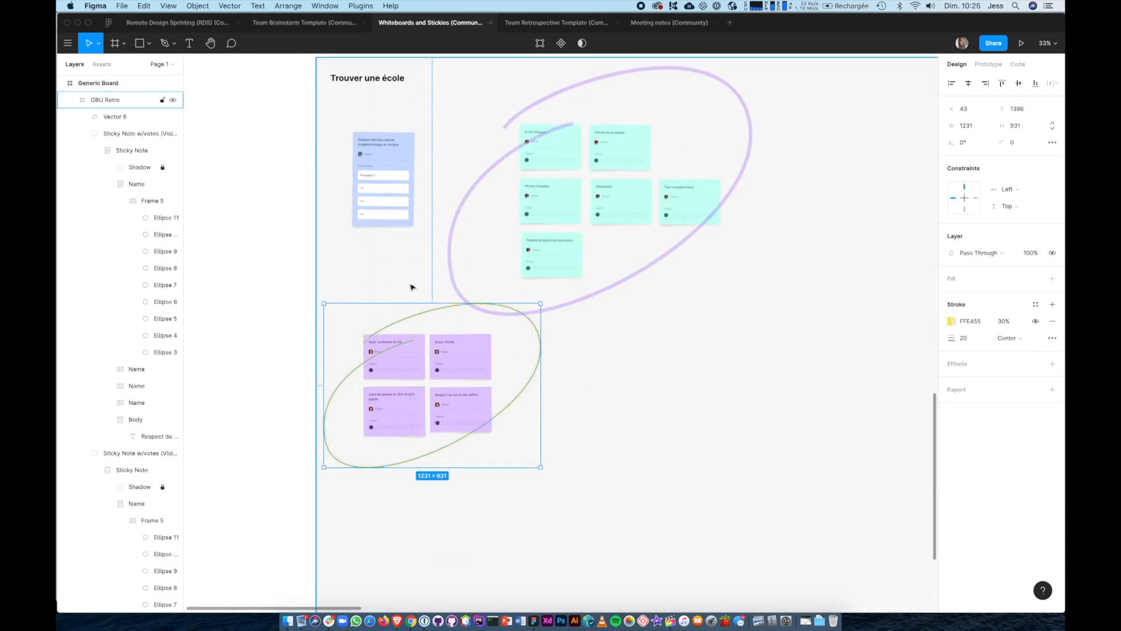